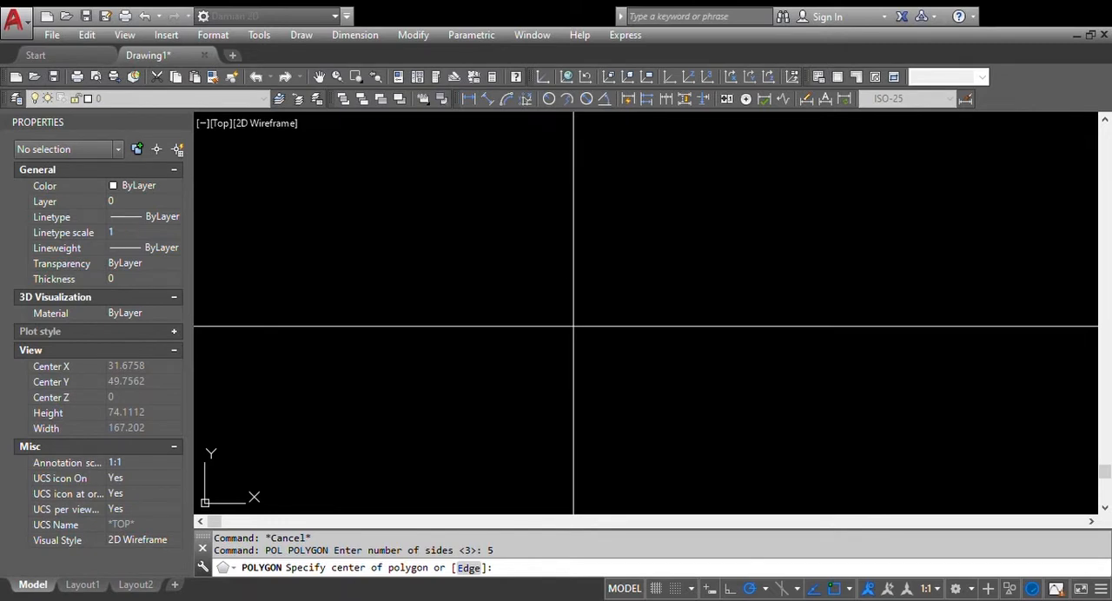
Draw a five-sided polygon by its edge, with a horizontal bottom edge 10 units long
type("e")
key("Return")
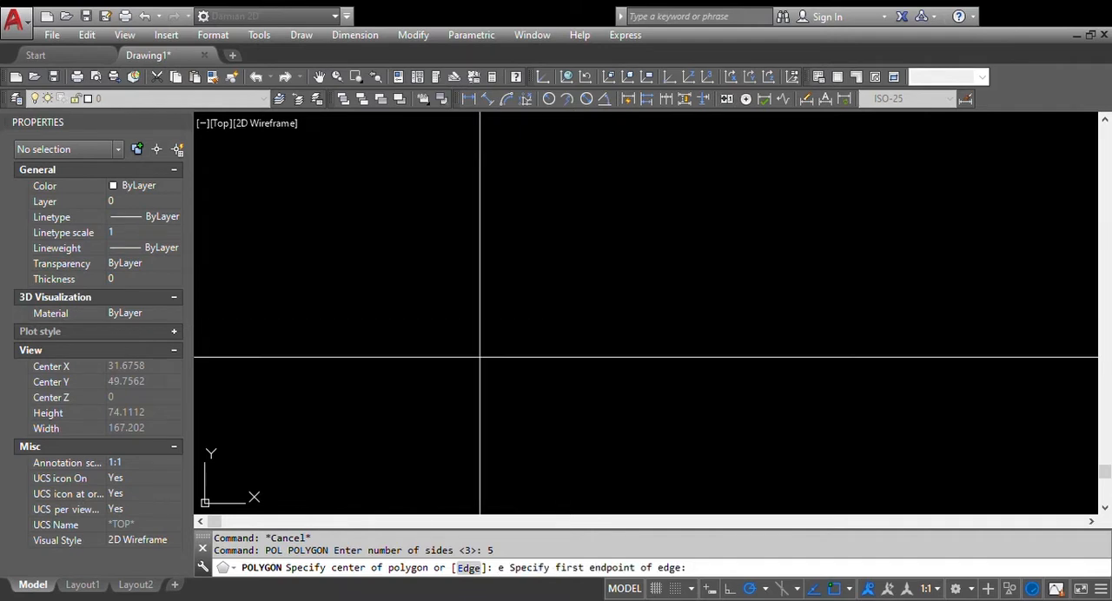
left_click(303, 461)
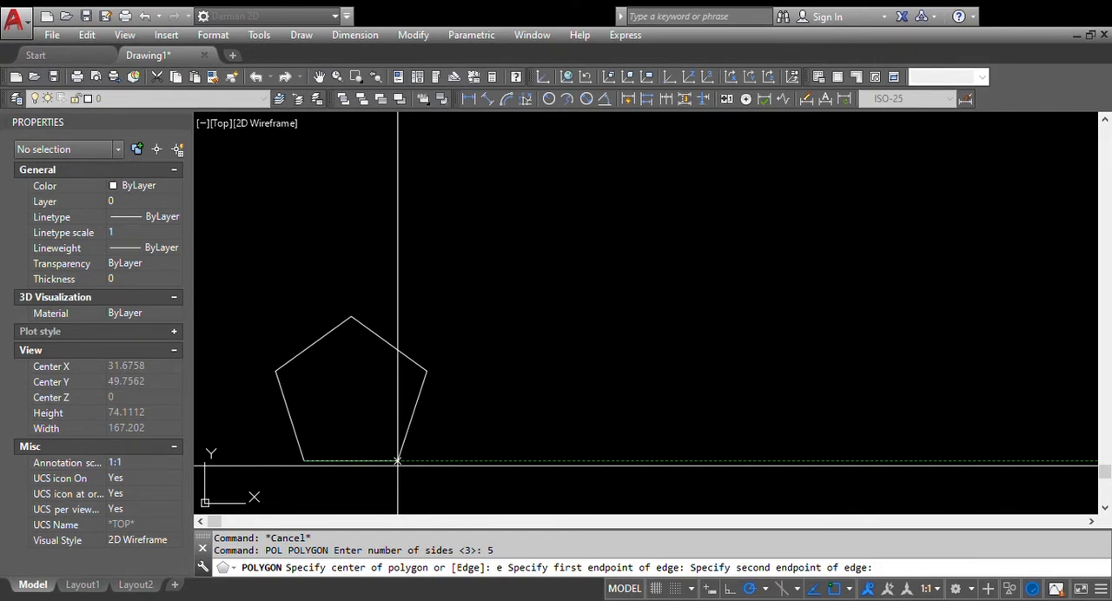
type("10")
key("Return")
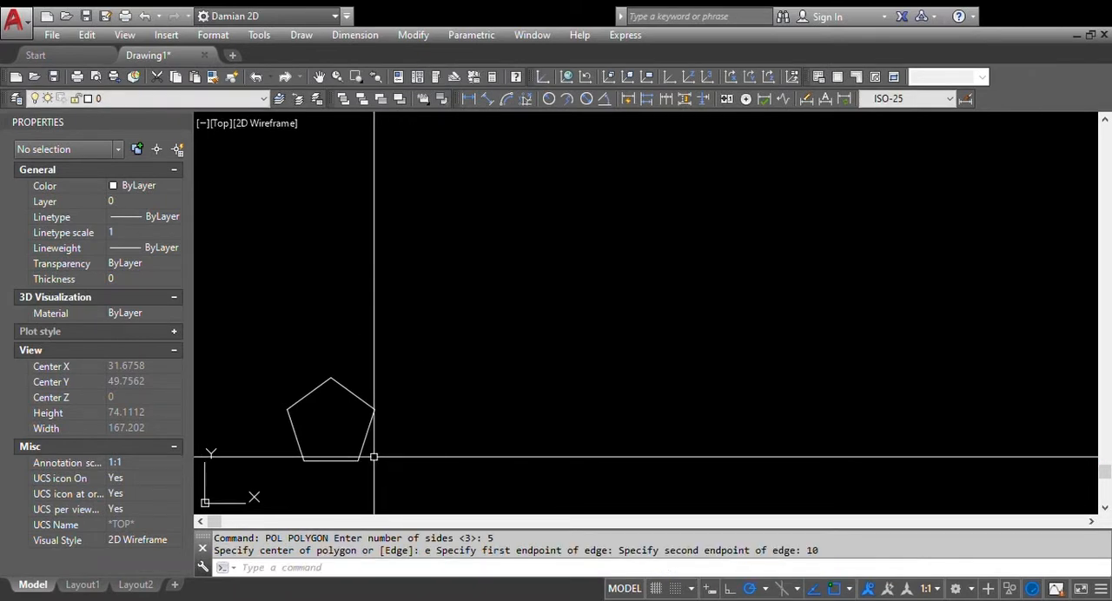
Draw a three-sided polygon by its edge, using the pentagon's bottom edge endpoints so the triangle points away from the pentagon
middle_click_drag(358, 459, 417, 390)
scroll(396, 392, "up", 2)
middle_click_drag(441, 332, 466, 311)
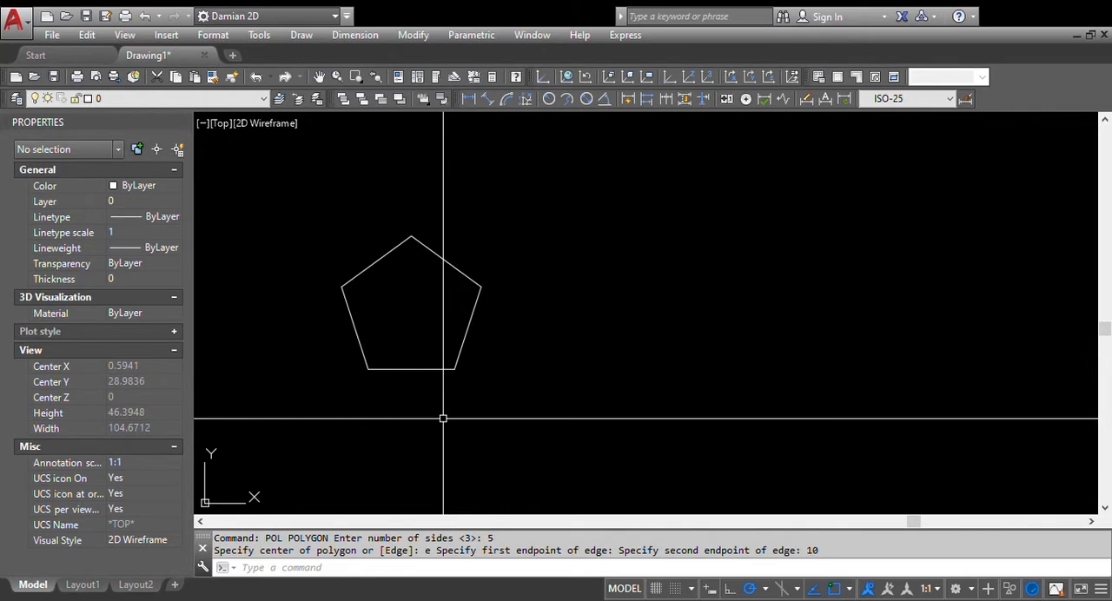
type("pol")
key("Return")
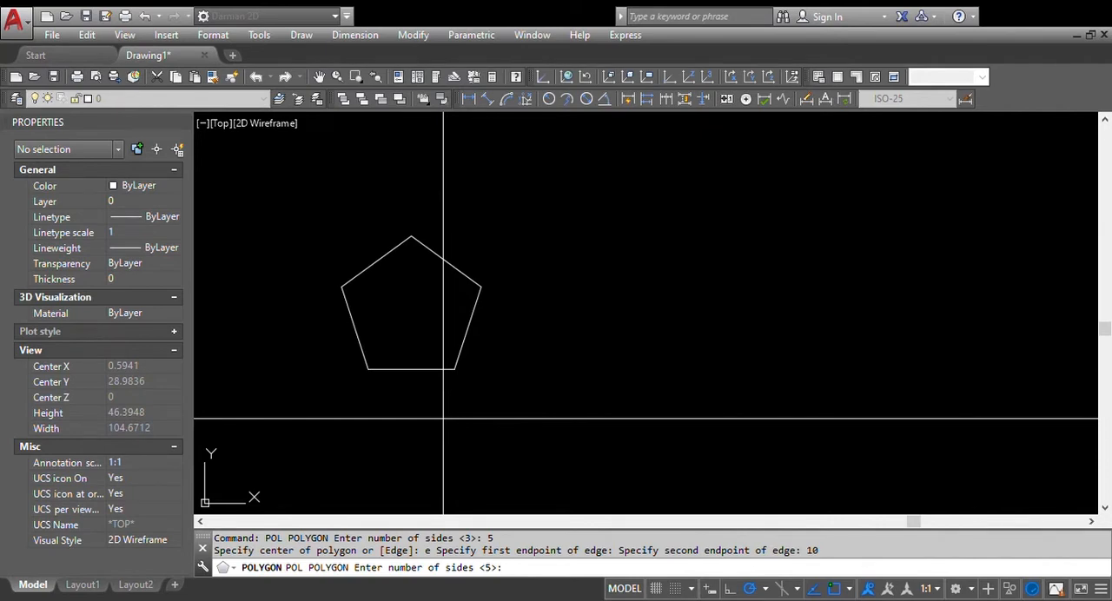
type("3")
key("Return")
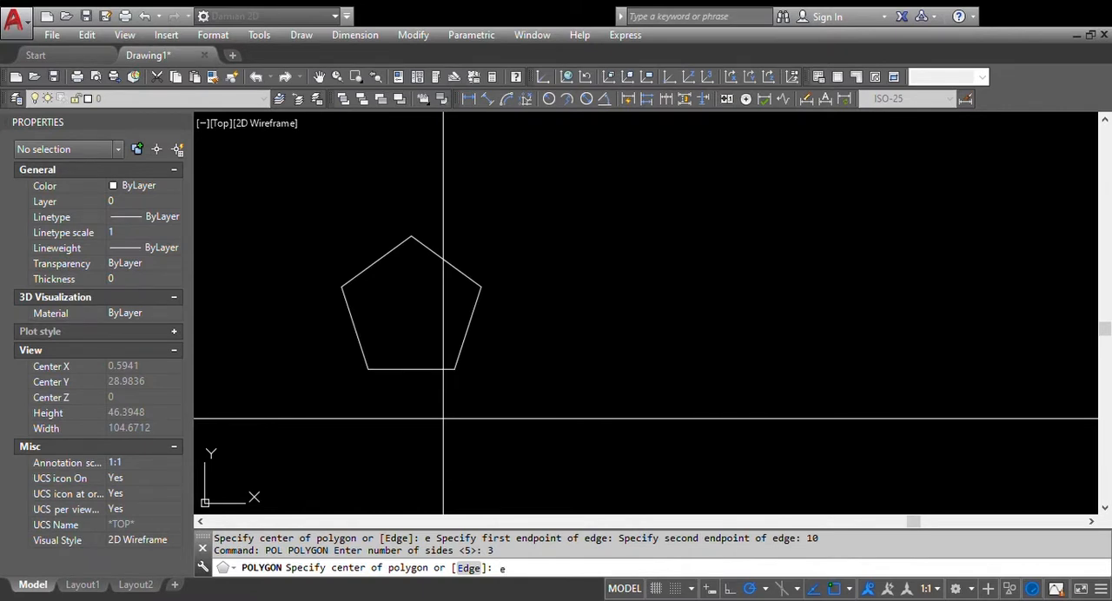
type("e")
key("Return")
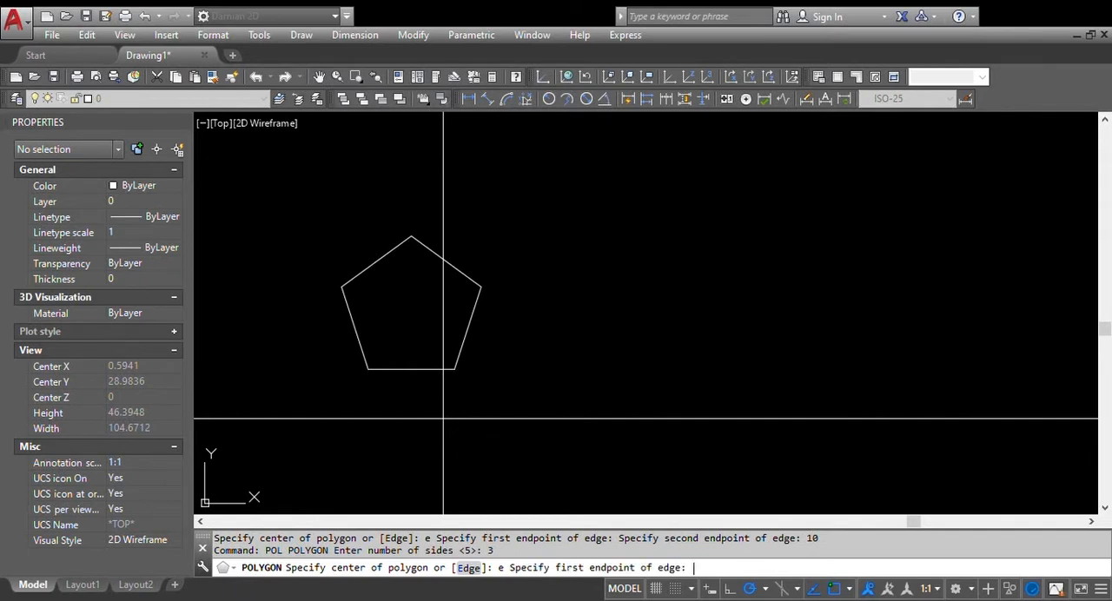
left_click(452, 368)
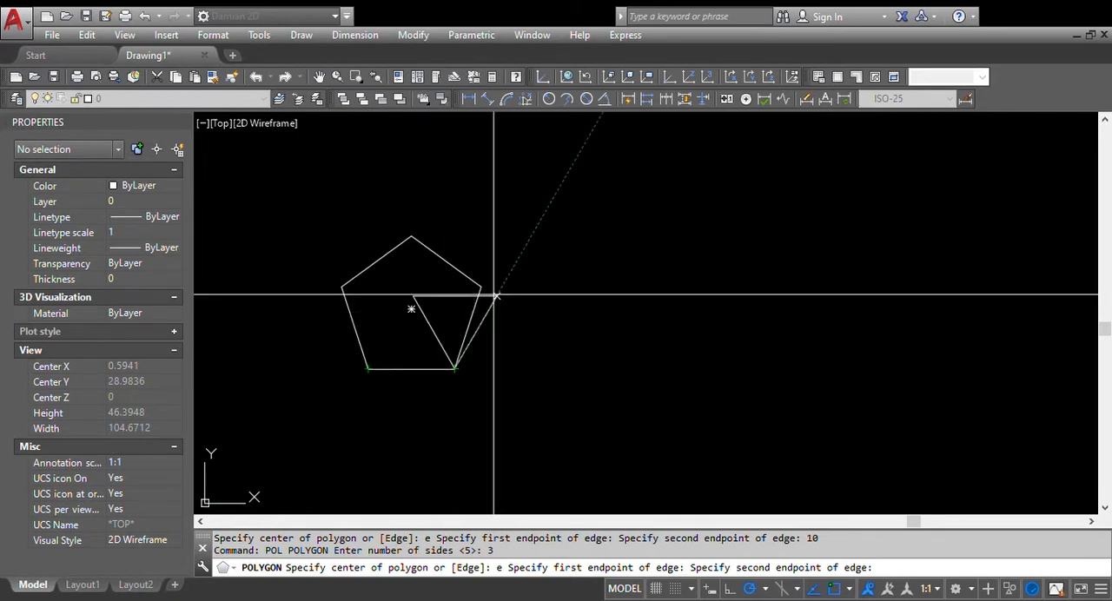
left_click(368, 369)
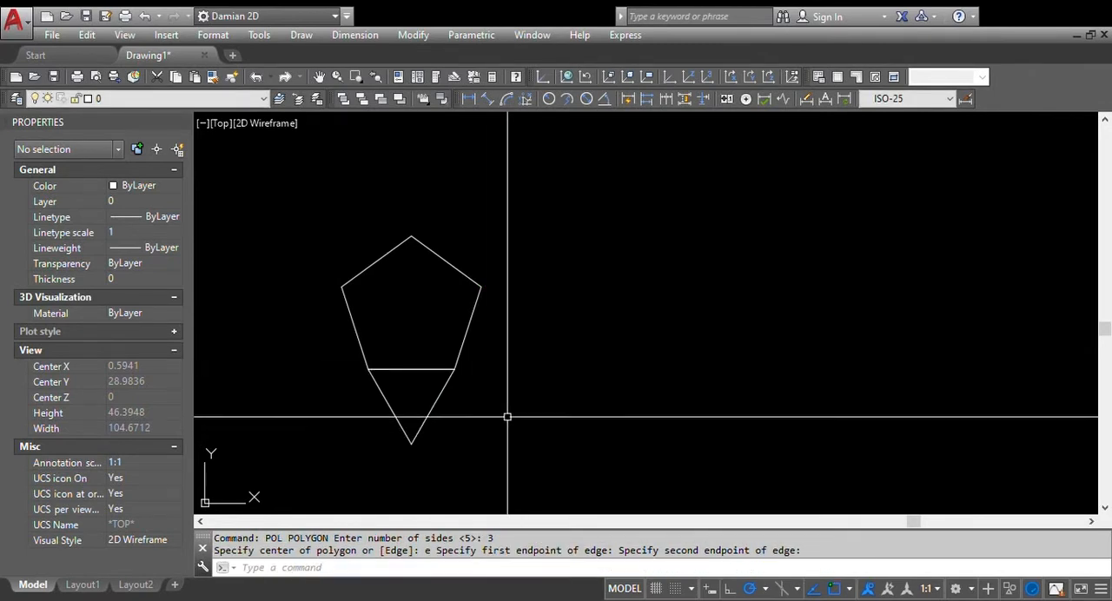
Draw a line straight up along the Z axis from the pentagon's center
middle_click_drag(438, 375, 488, 299, "shift")
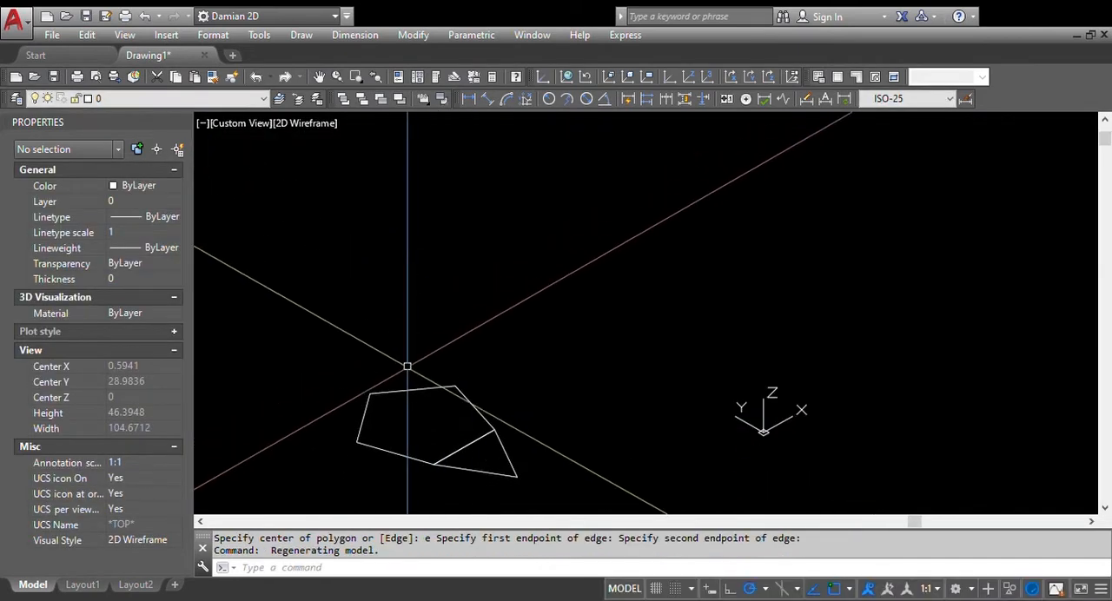
middle_click_drag(408, 368, 496, 347)
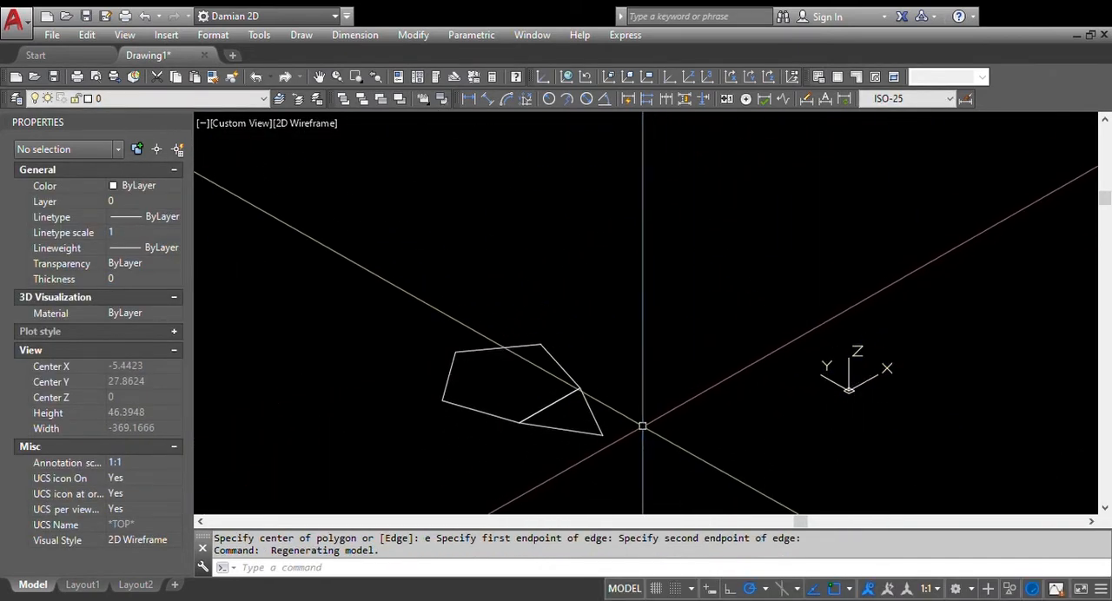
middle_click_drag(472, 421, 490, 422)
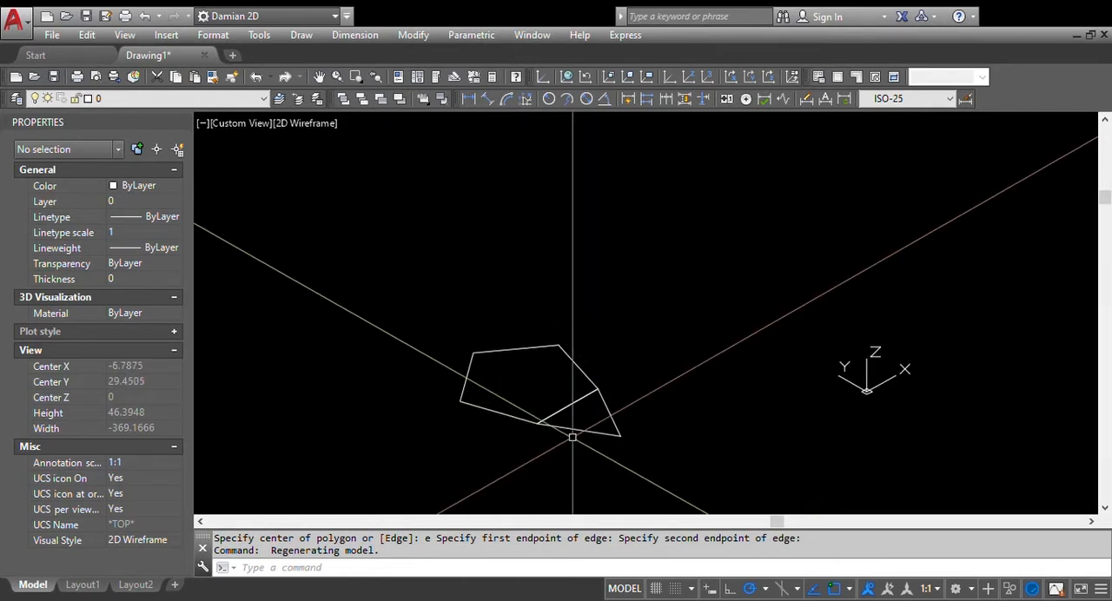
type("L")
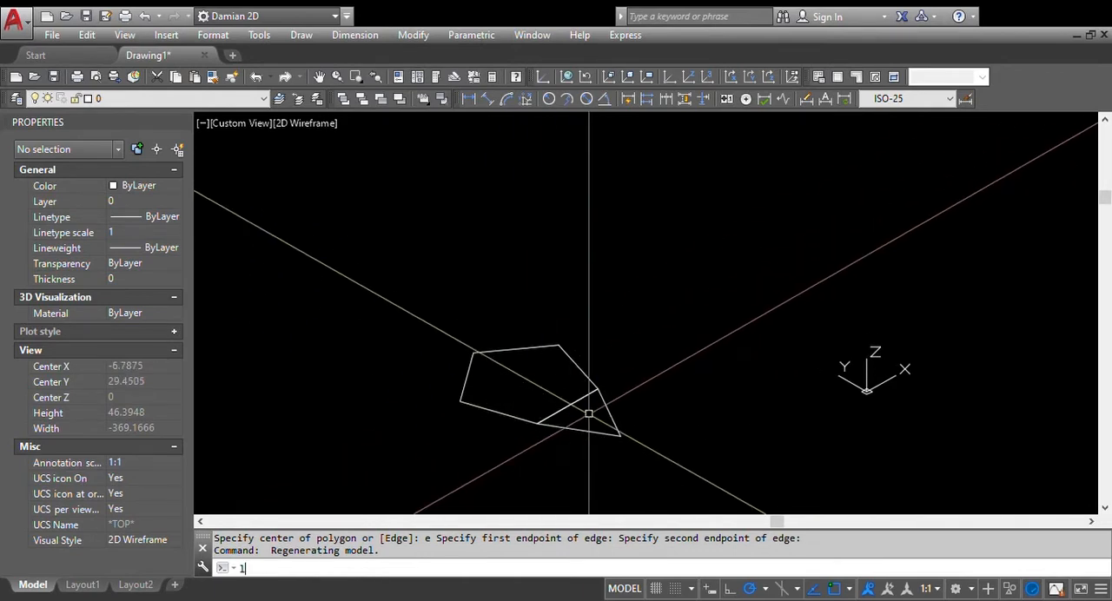
key("Return")
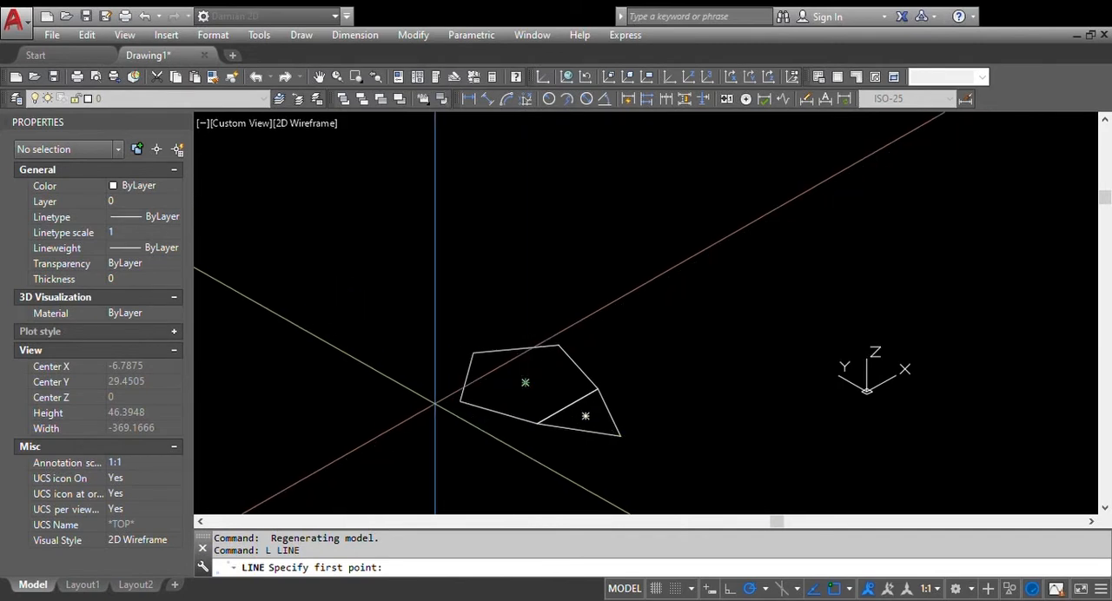
left_click(525, 382)
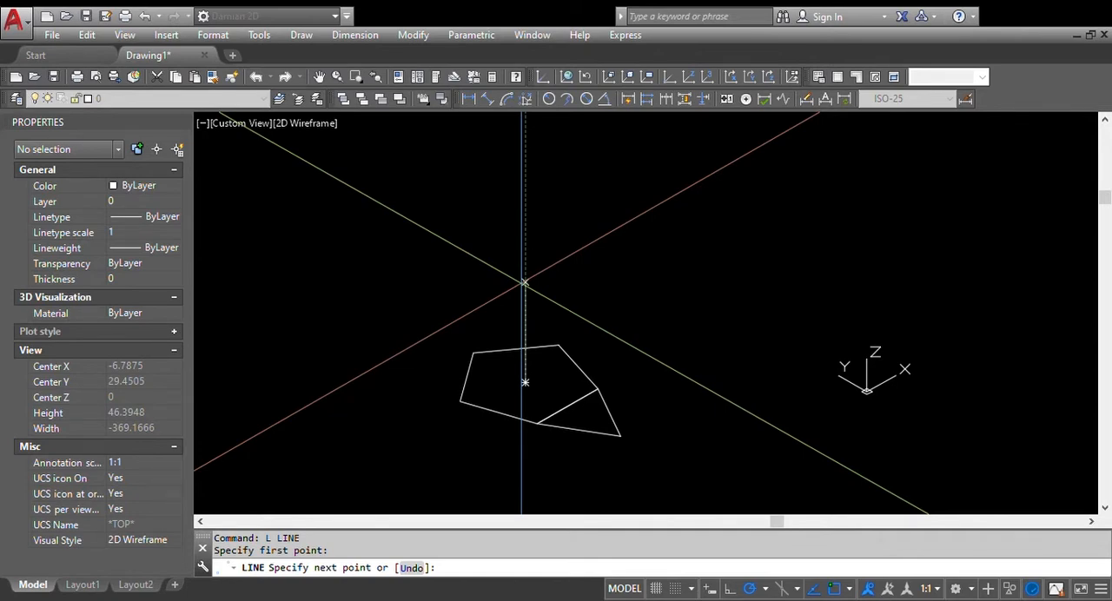
left_click(524, 282)
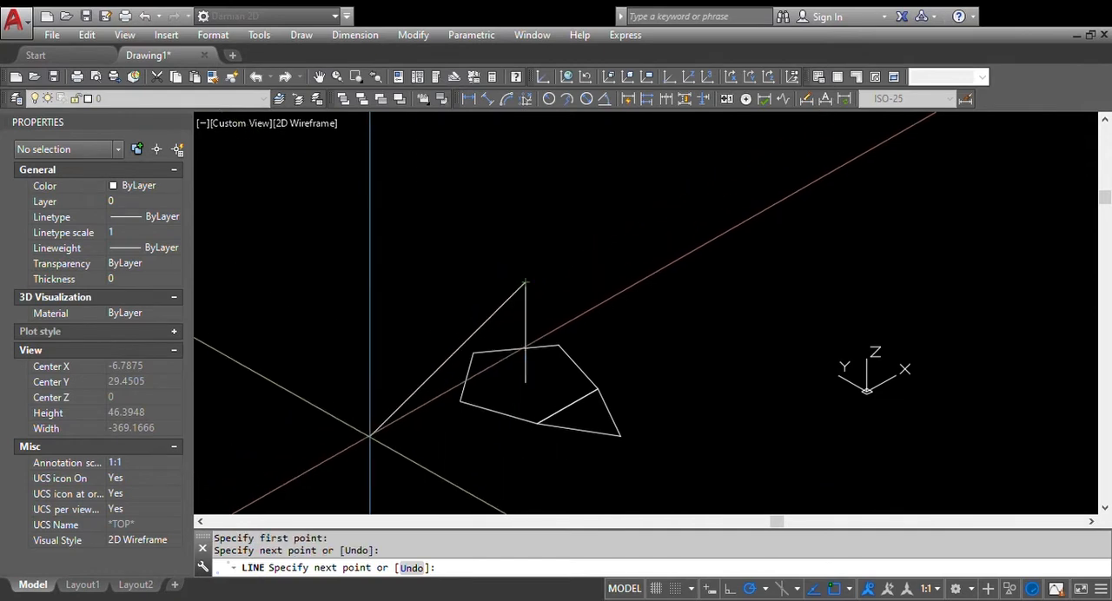
key("Escape")
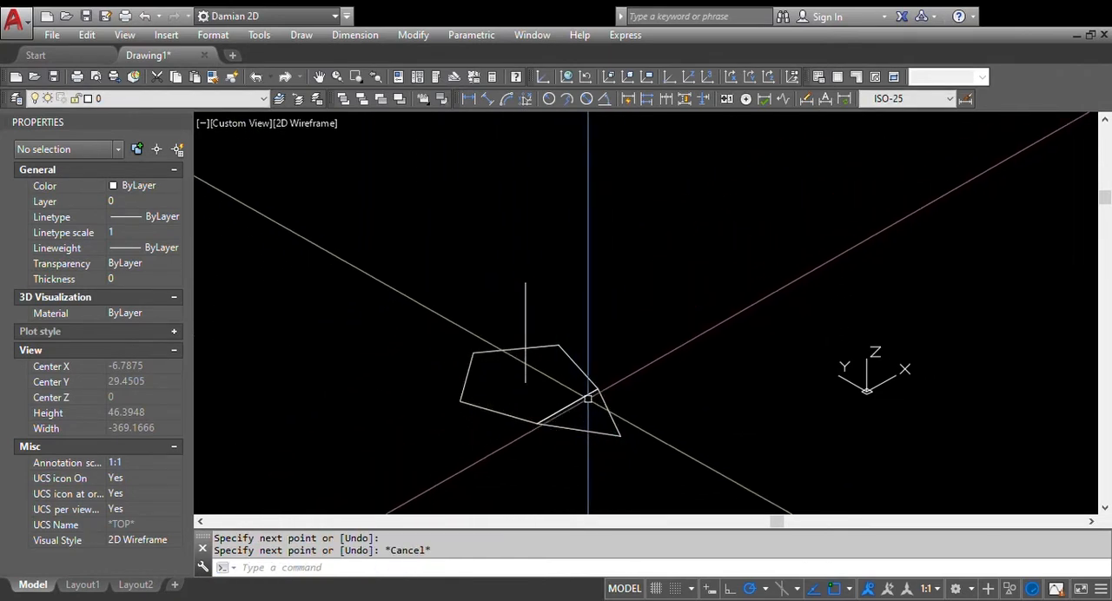
Move the UCS origin to the midpoint of the edge shared by pentagon and triangle, and point its Z axis along that edge
left_click(612, 418)
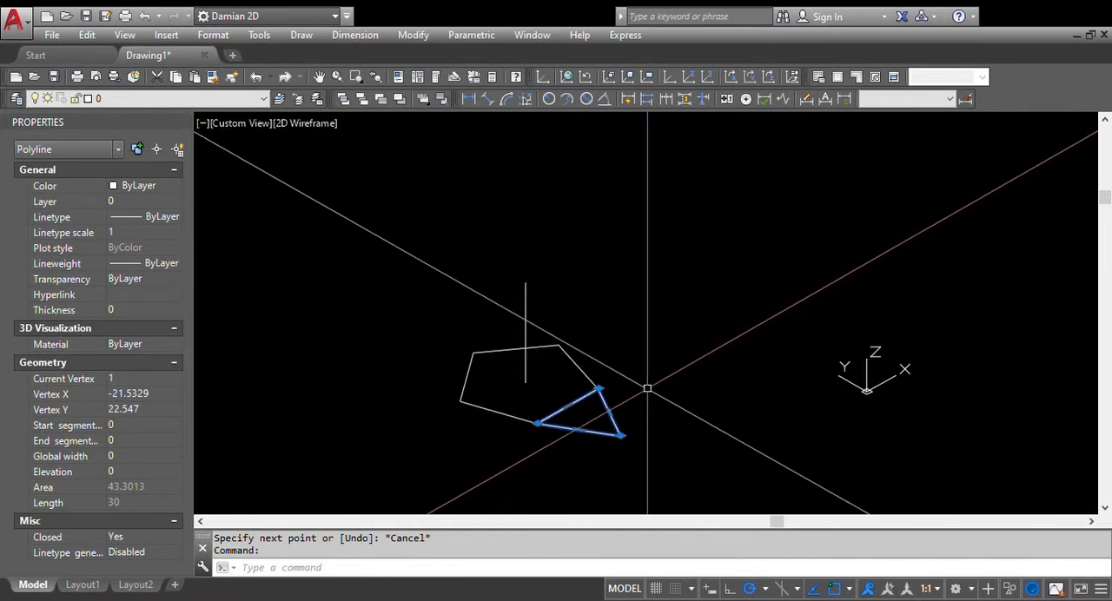
key("Escape")
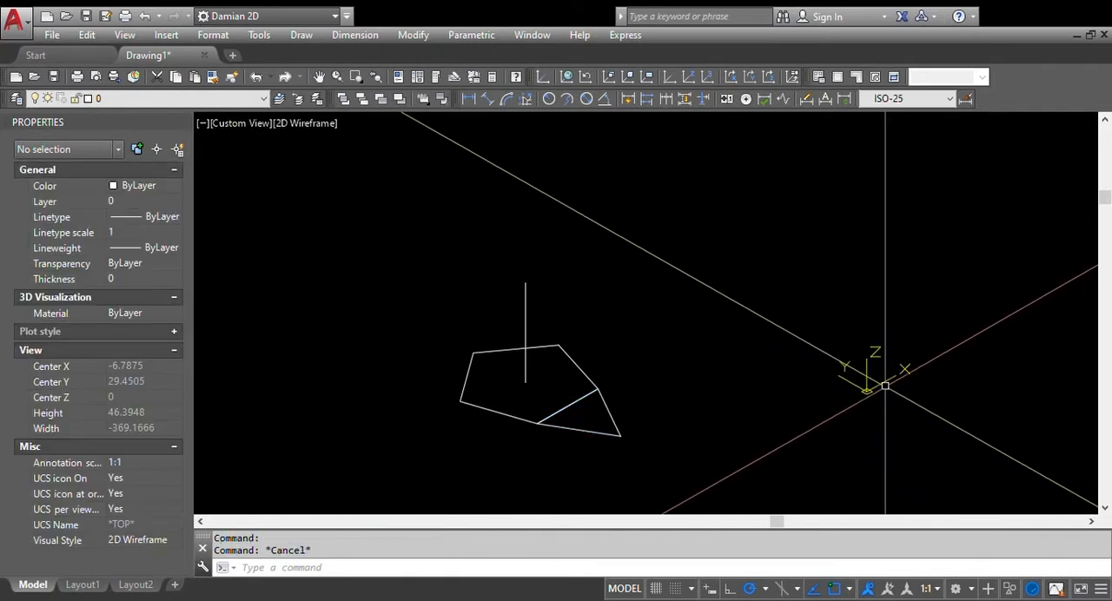
left_click(871, 382)
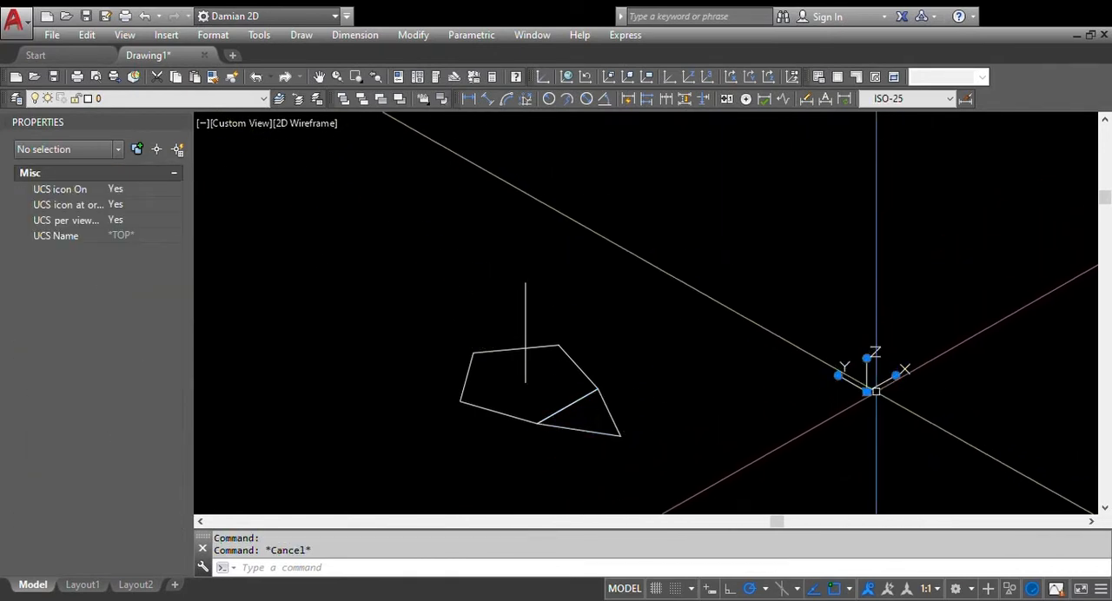
left_click(867, 392)
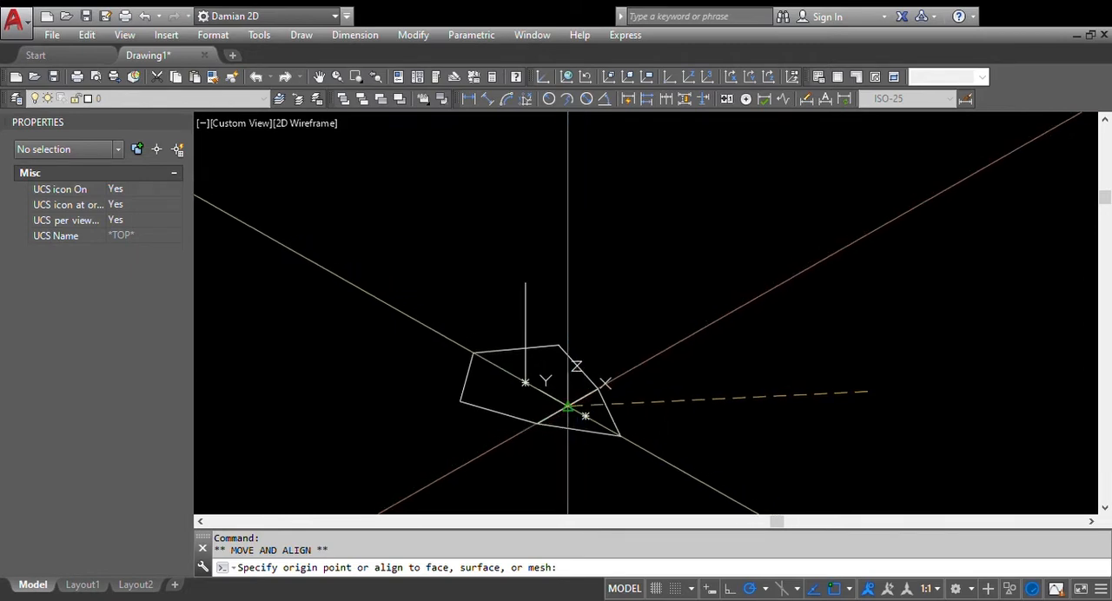
left_click(567, 406)
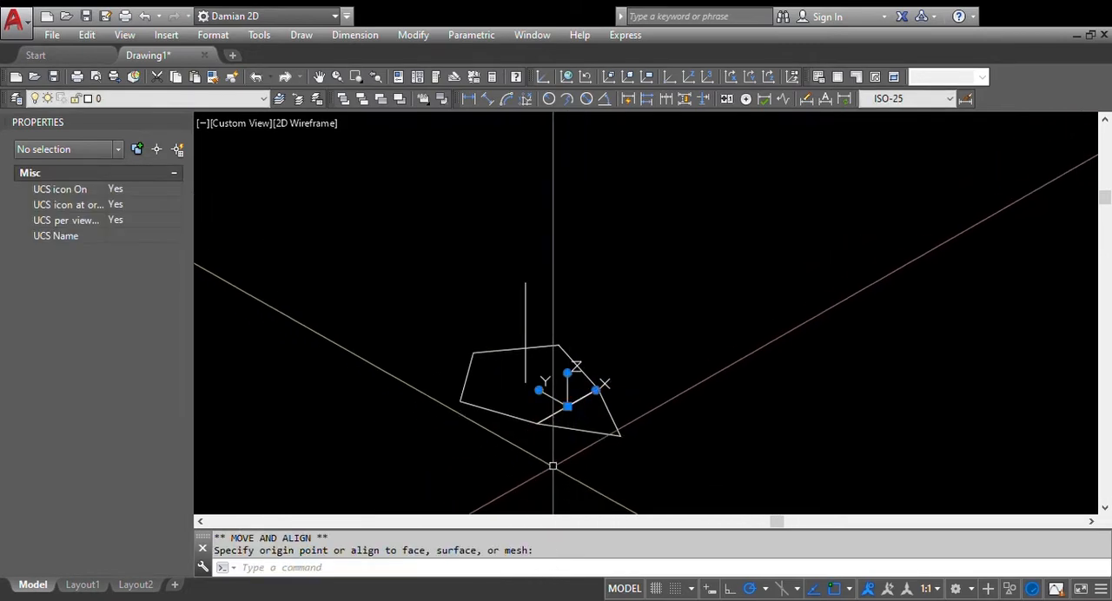
left_click(569, 370)
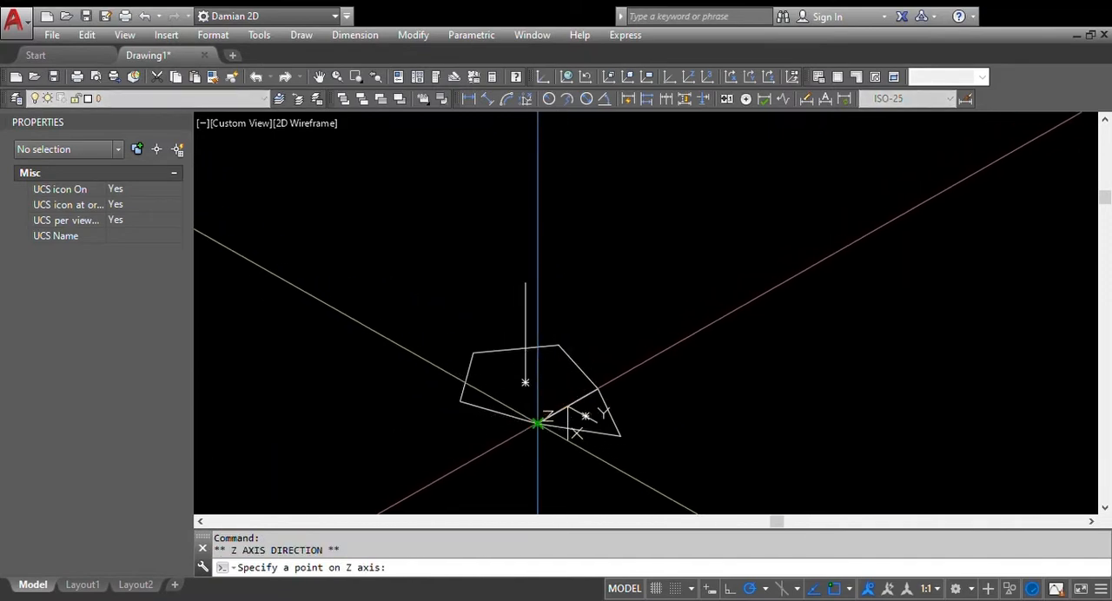
left_click(538, 423)
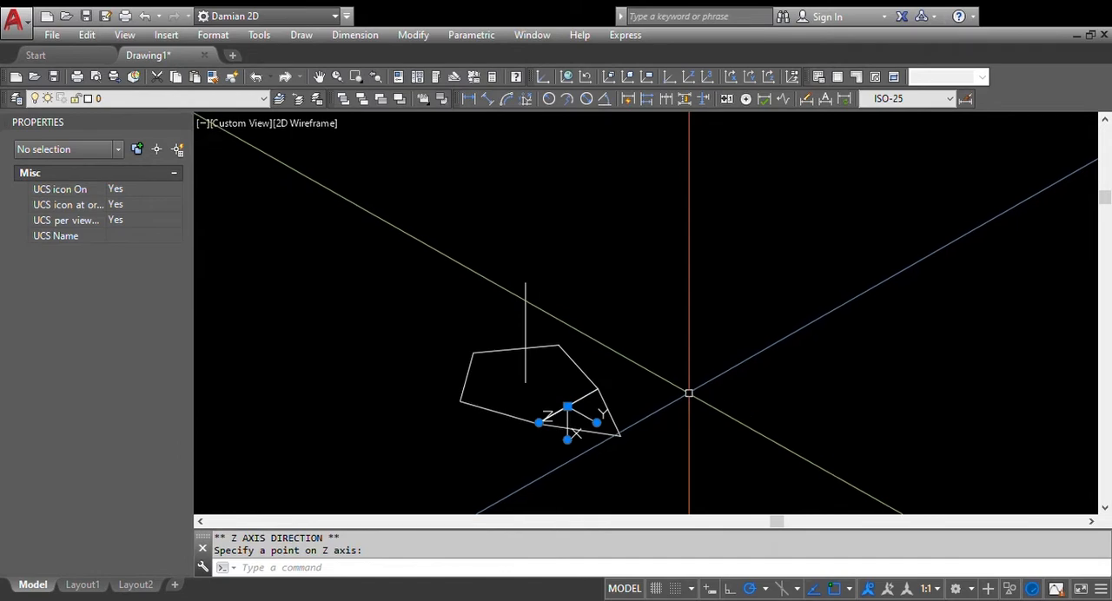
key("Escape")
key("Escape")
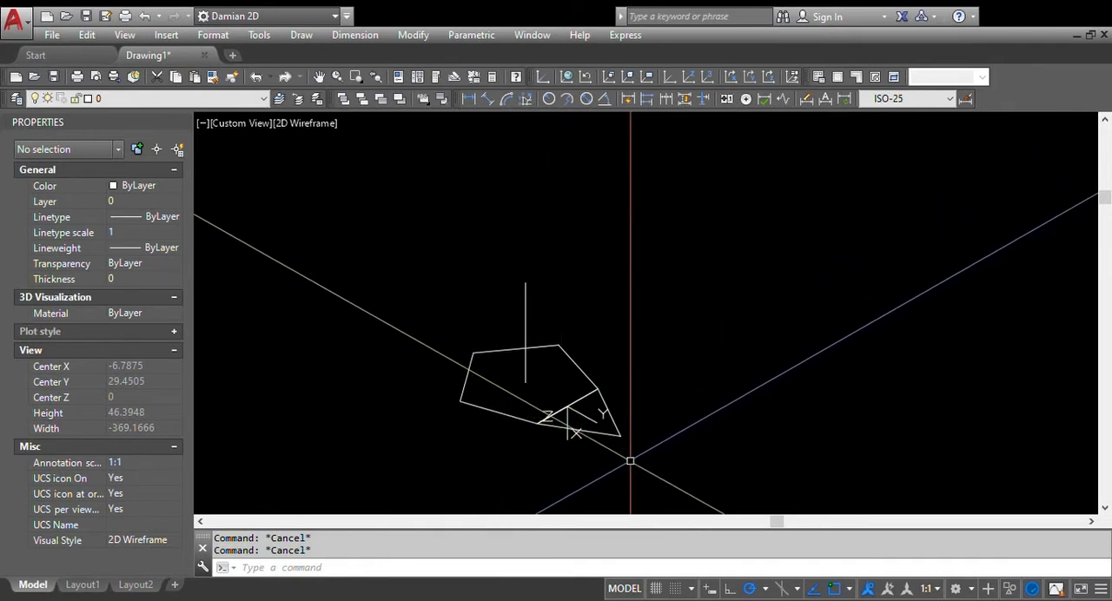
Draw a circle centered on the shared edge's midpoint, with its radius reaching the triangle's free vertex
type("ci")
key("Return")
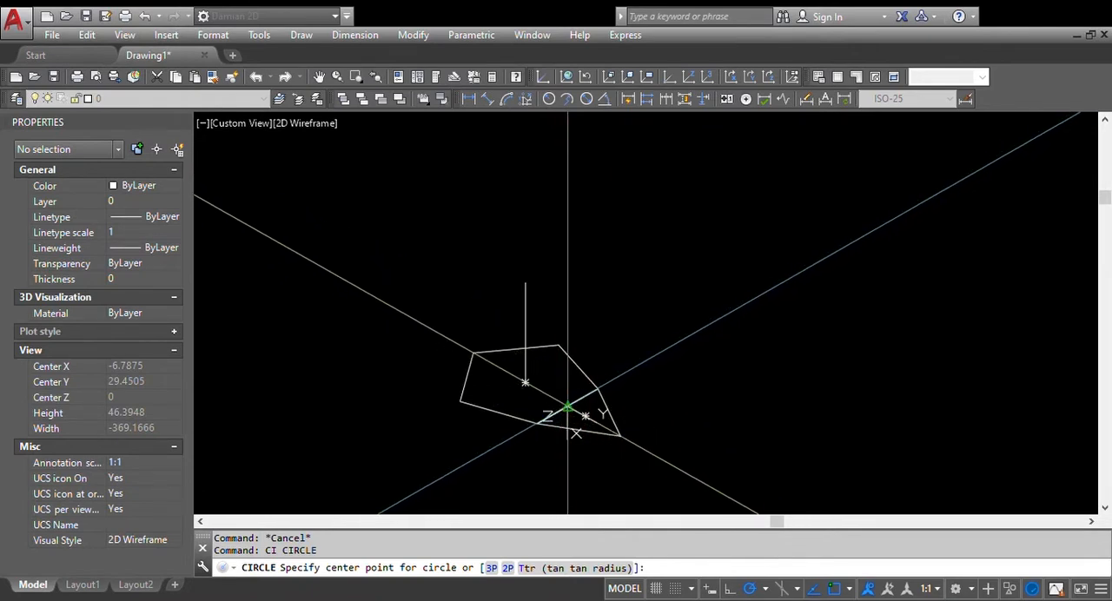
left_click(568, 407)
scroll(620, 435, "up", 2)
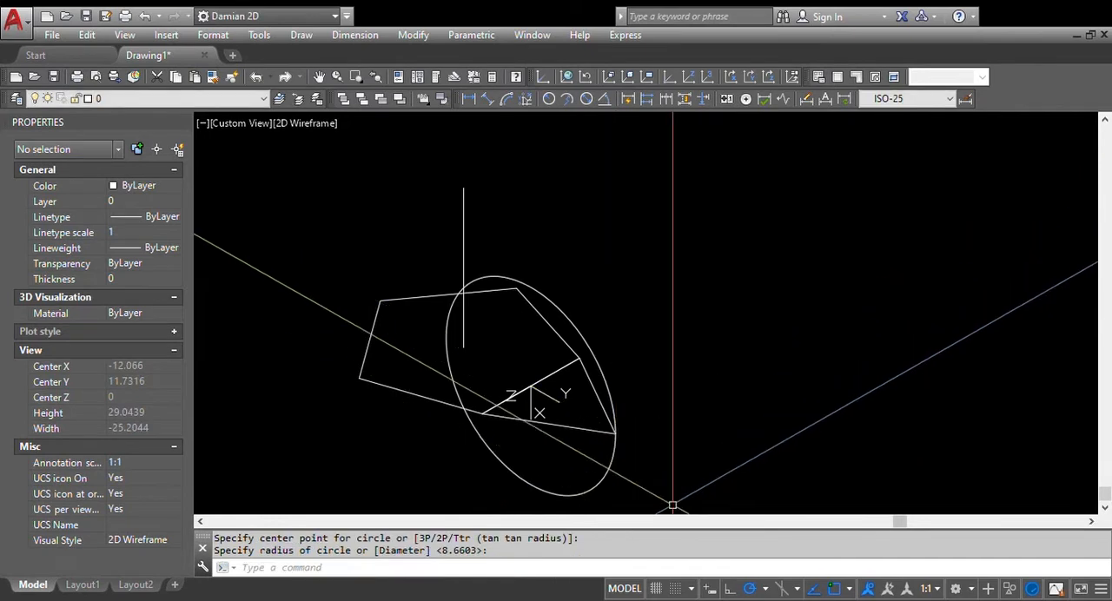
Copy the pentagon in place, using the same corner as base and destination point, and select both coincident pentagons
middle_click_drag(675, 409, 618, 429, "shift")
middle_click_drag(531, 347, 508, 347)
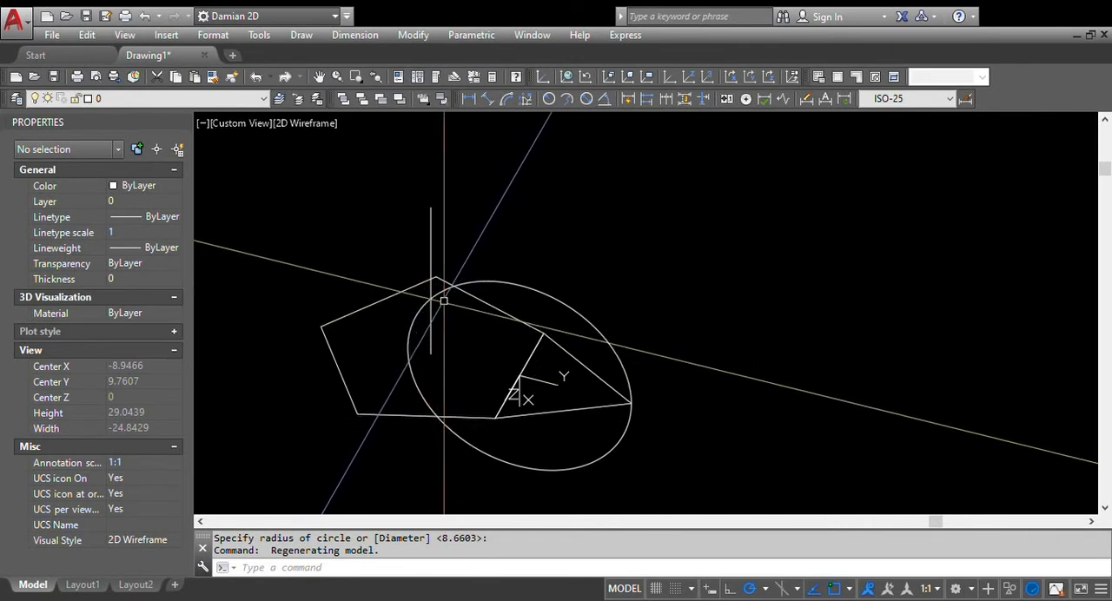
middle_click_drag(451, 338, 509, 346, "shift")
middle_click_drag(390, 345, 542, 273)
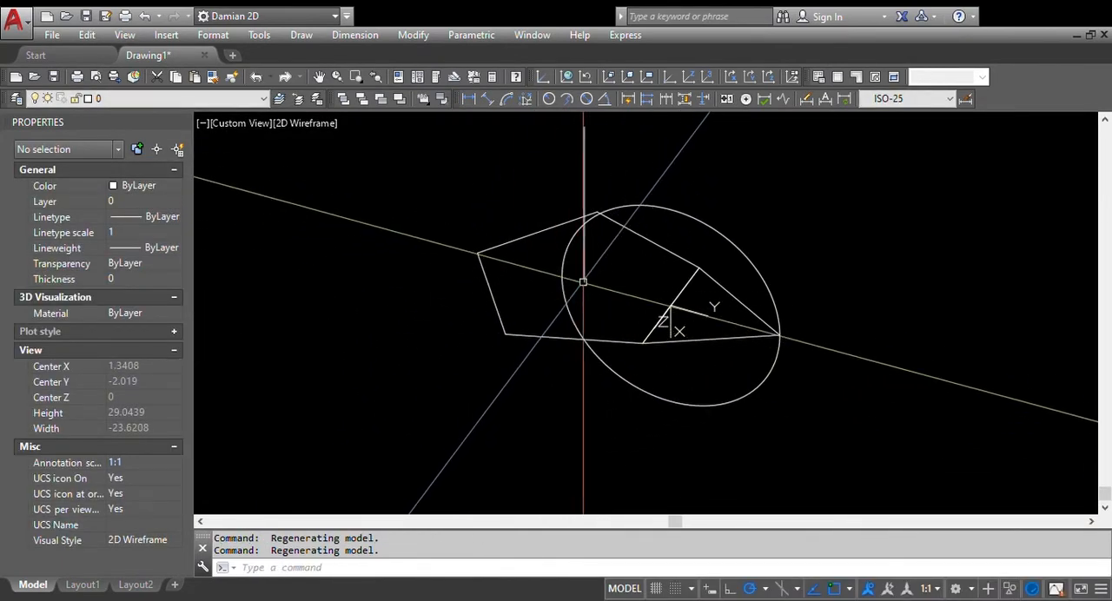
type("c")
key("Return")
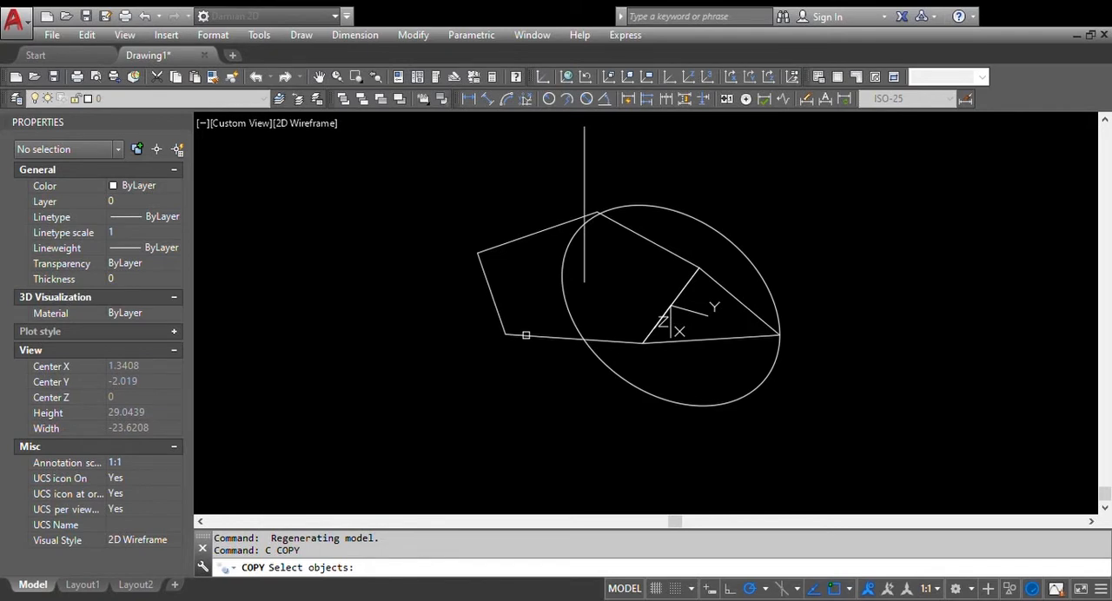
left_click(526, 334)
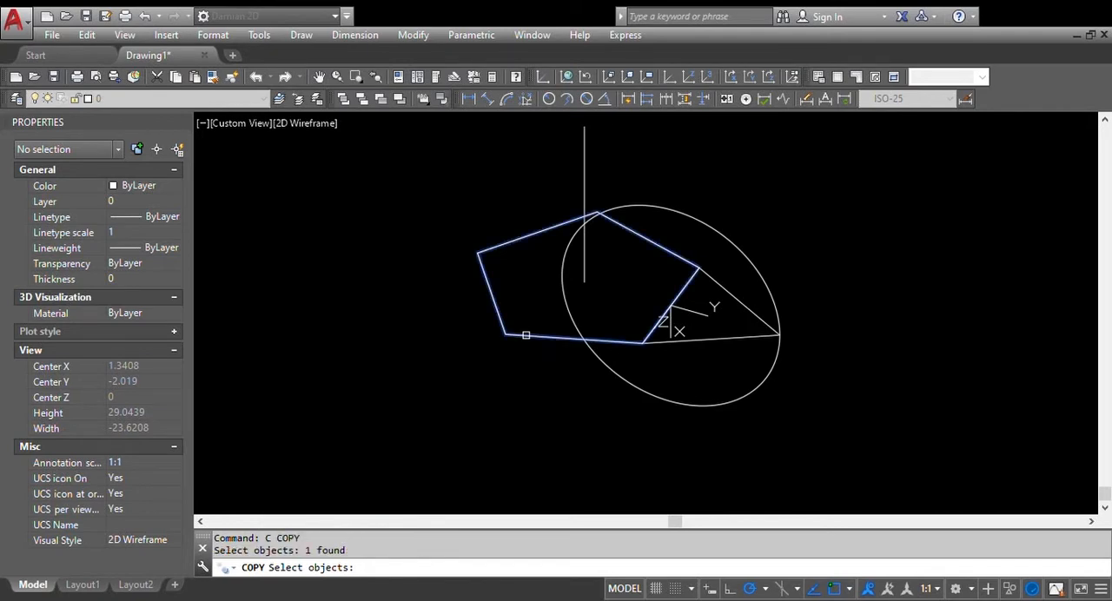
key("Return")
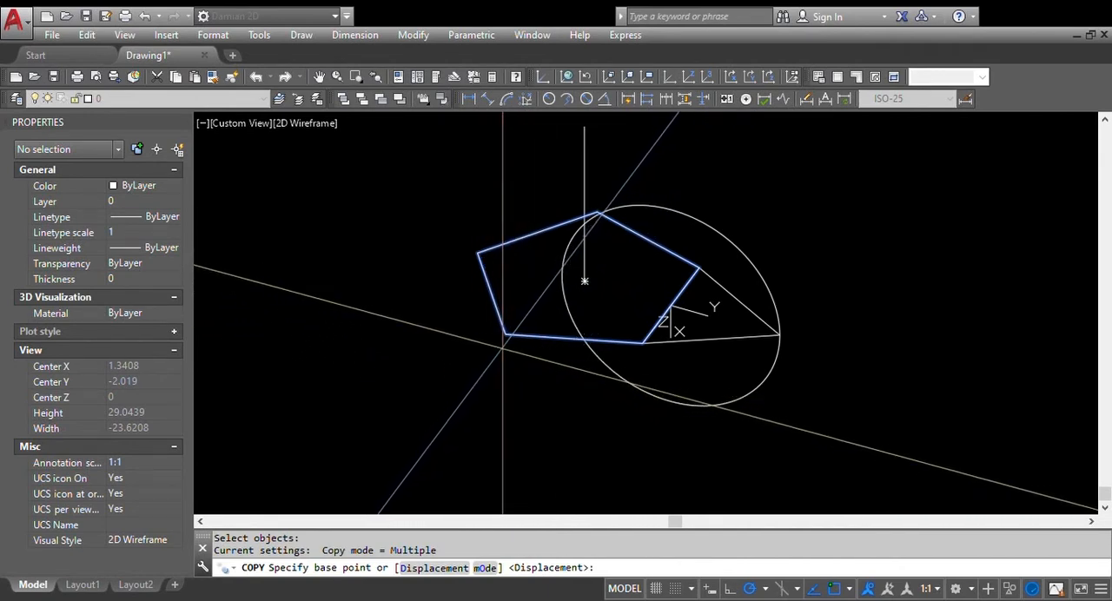
left_click(505, 334)
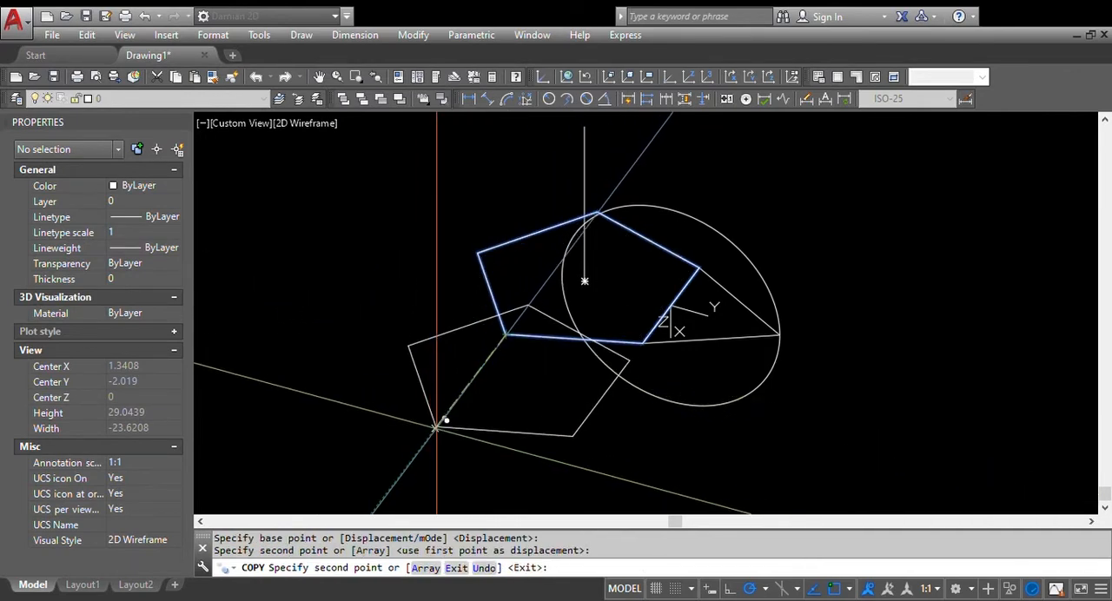
left_click(436, 429)
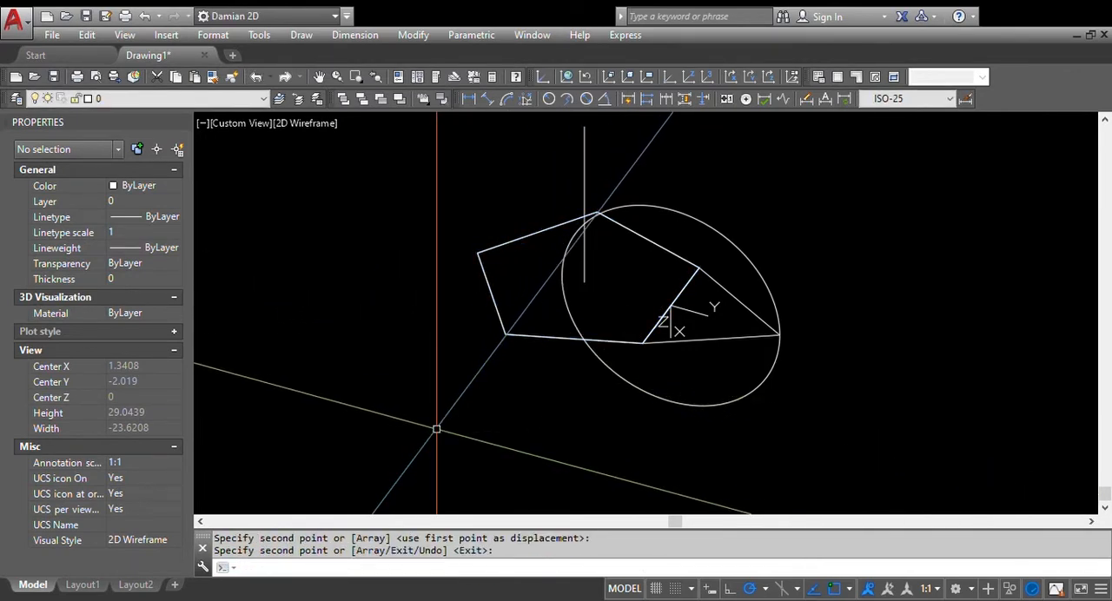
left_click(548, 365)
left_click(526, 316)
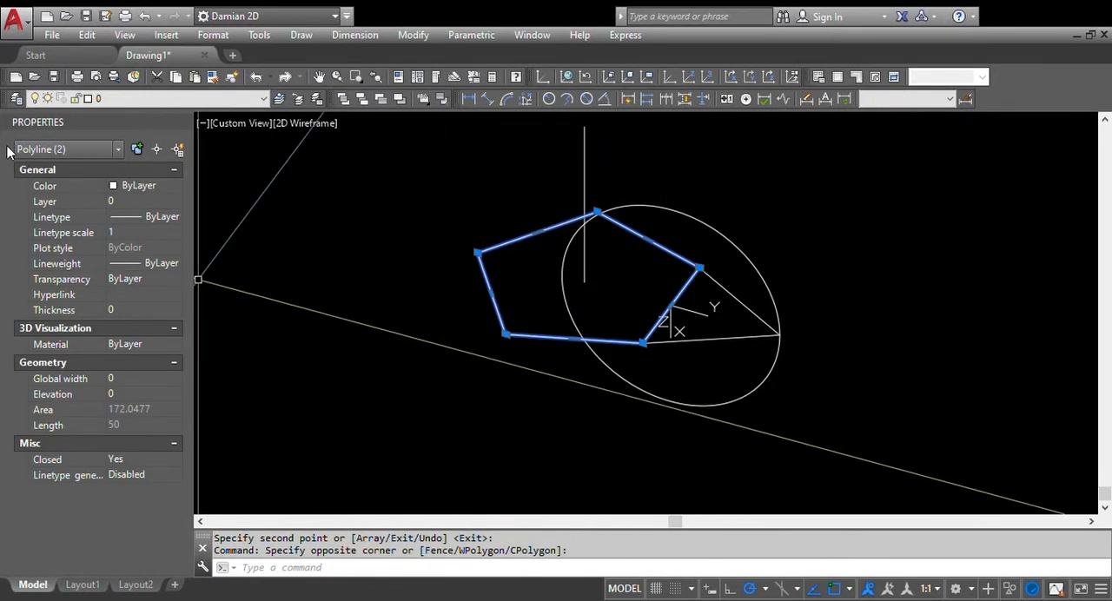
Deselect both coincident pentagons and return the UCS to World
key("Escape")
key("Escape")
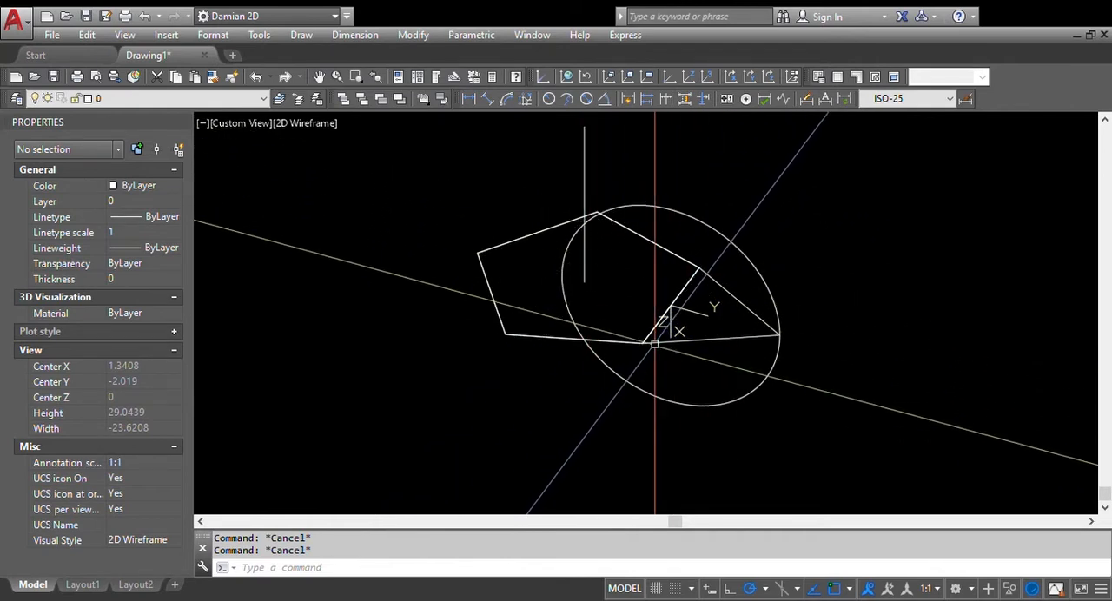
type("ro")
key("Escape")
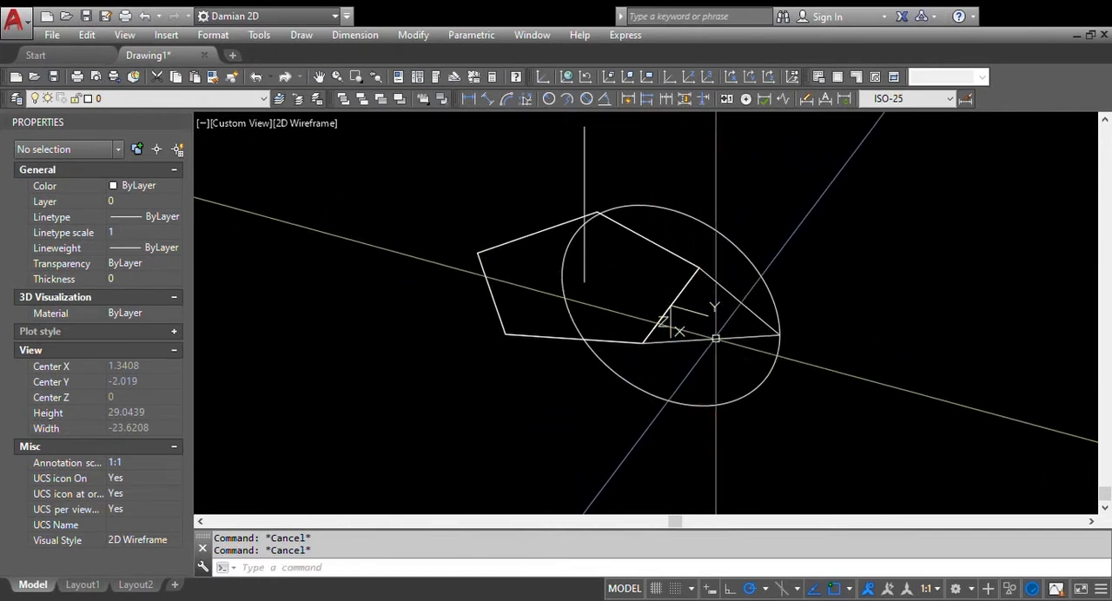
left_click(565, 77)
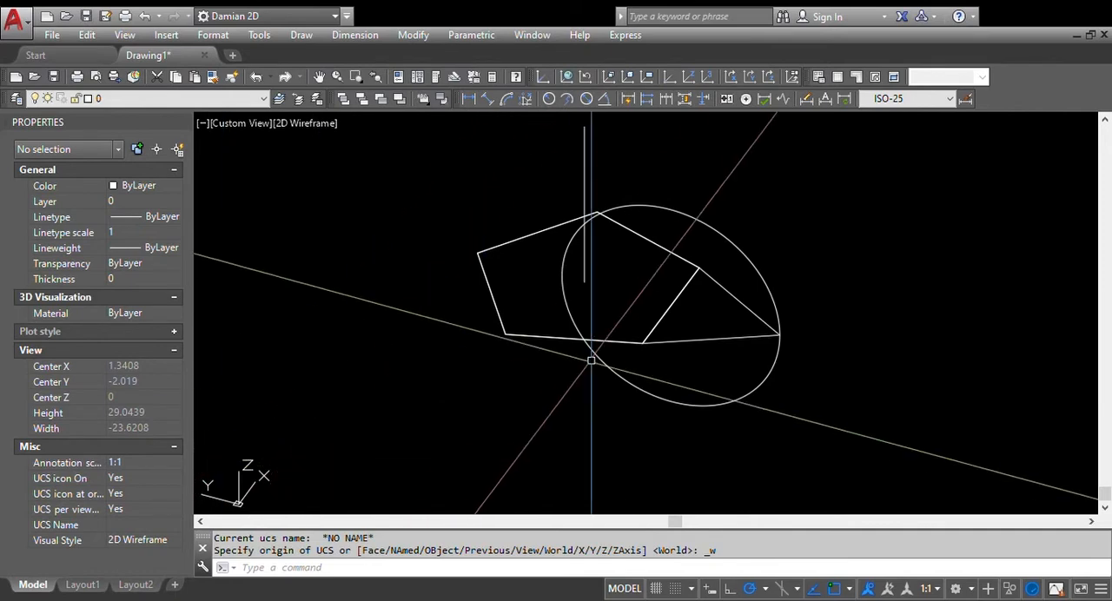
Rotate one pentagon about its center by reference, turning its corner on the shared edge toward the triangle's free vertex
type("Ro")
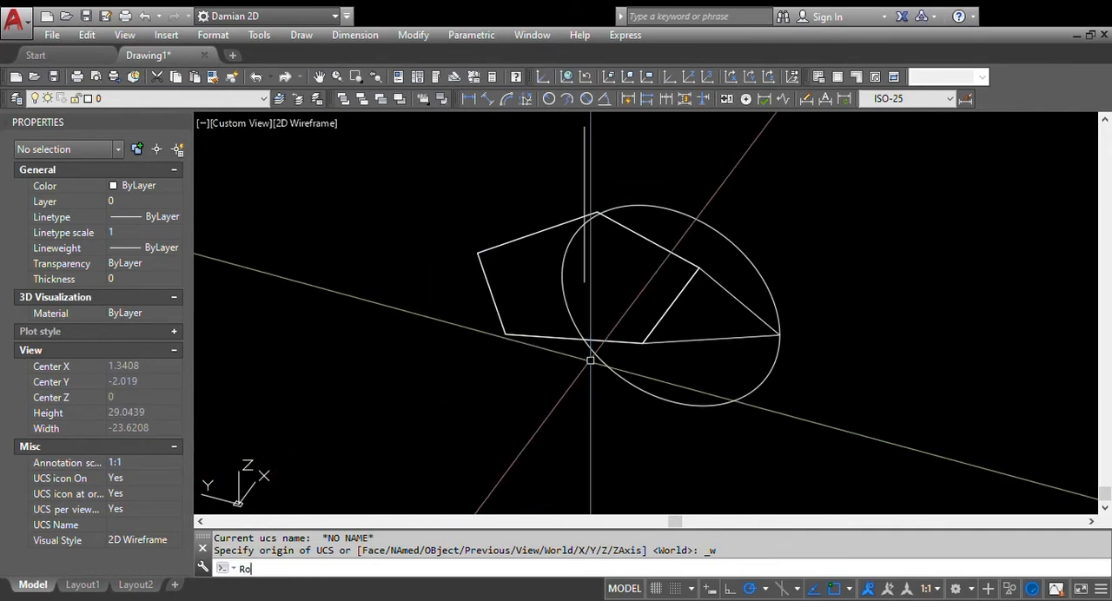
key("Return")
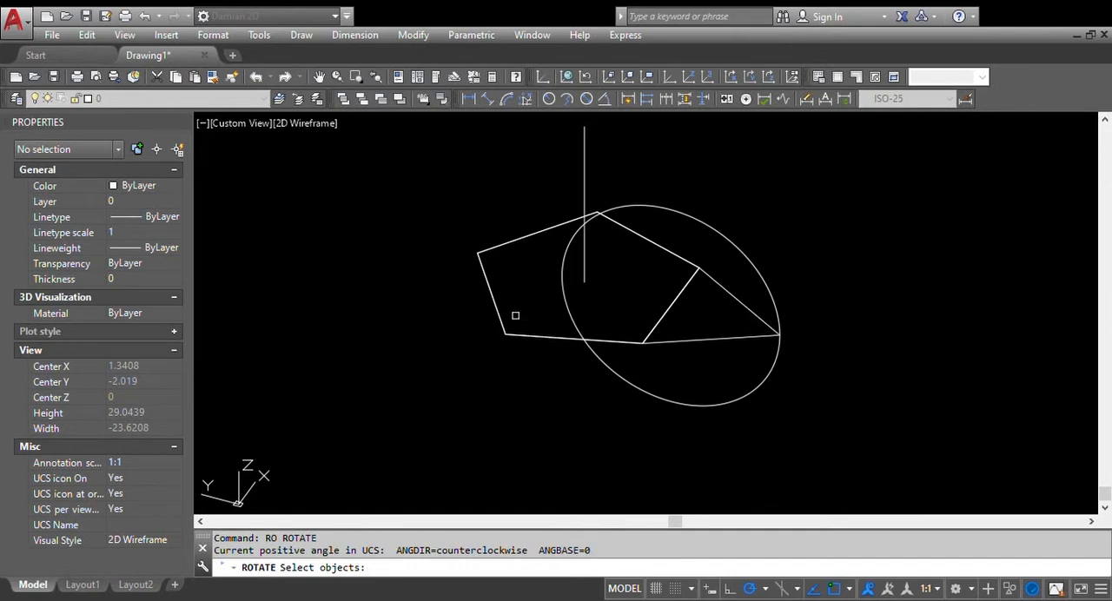
left_click(540, 336)
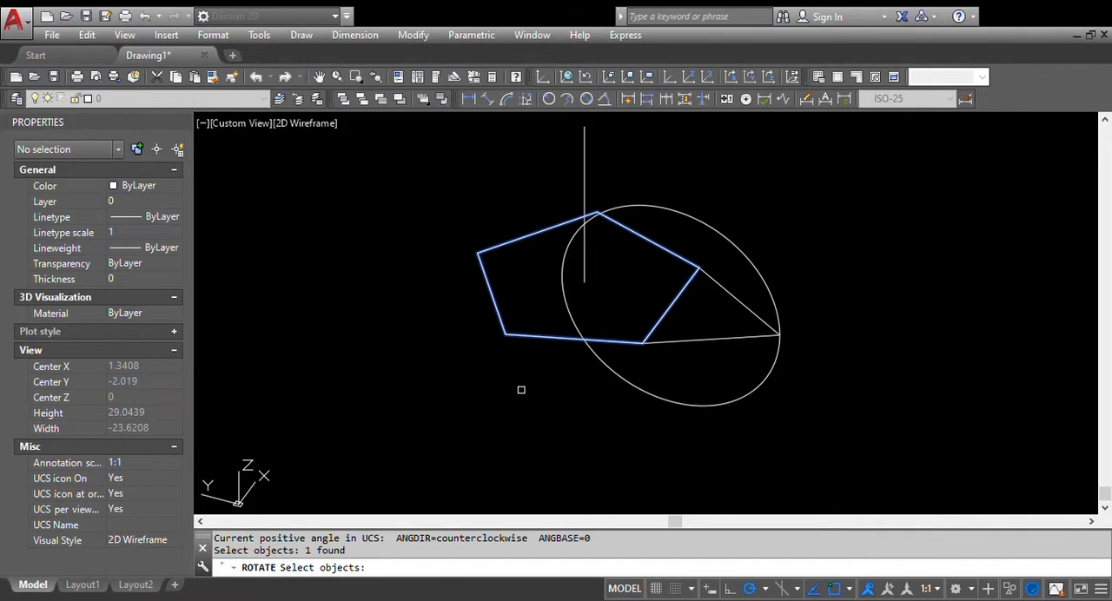
key("Return")
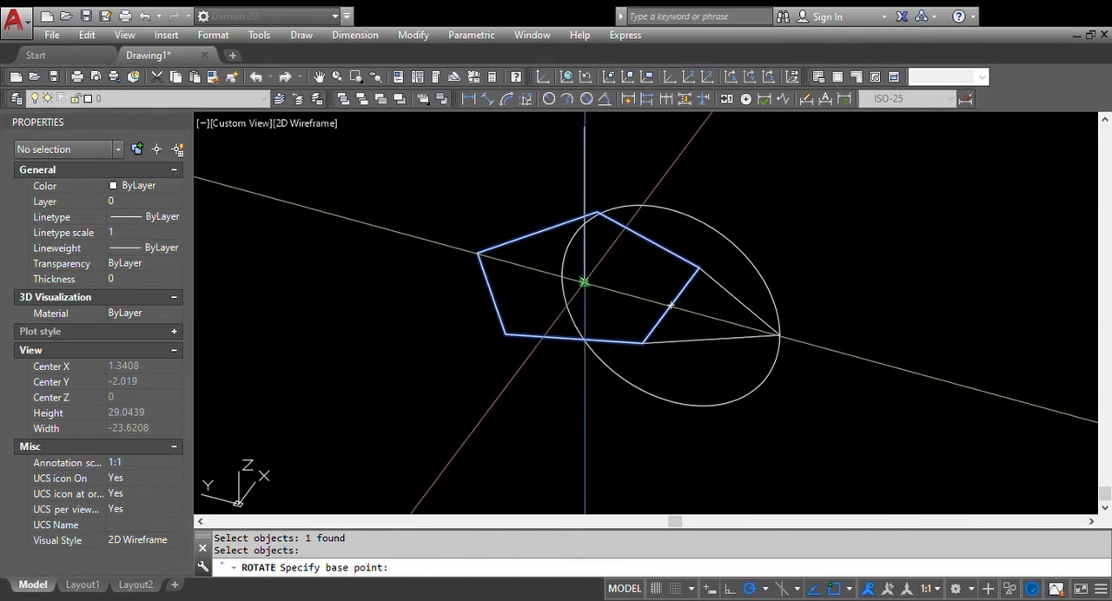
middle_click_drag(584, 283, 573, 319)
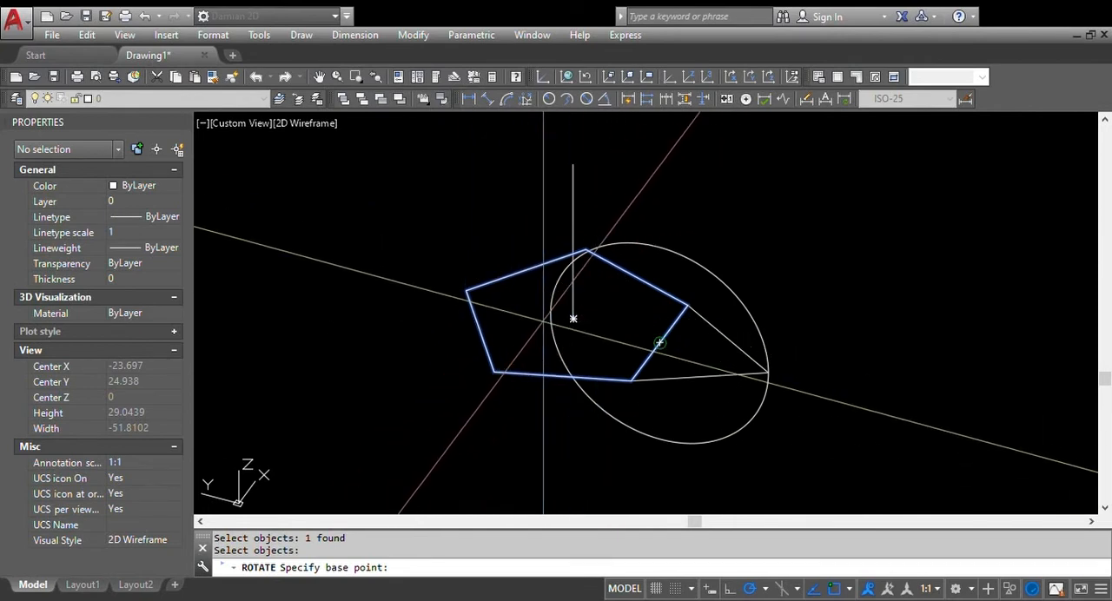
left_click(573, 320)
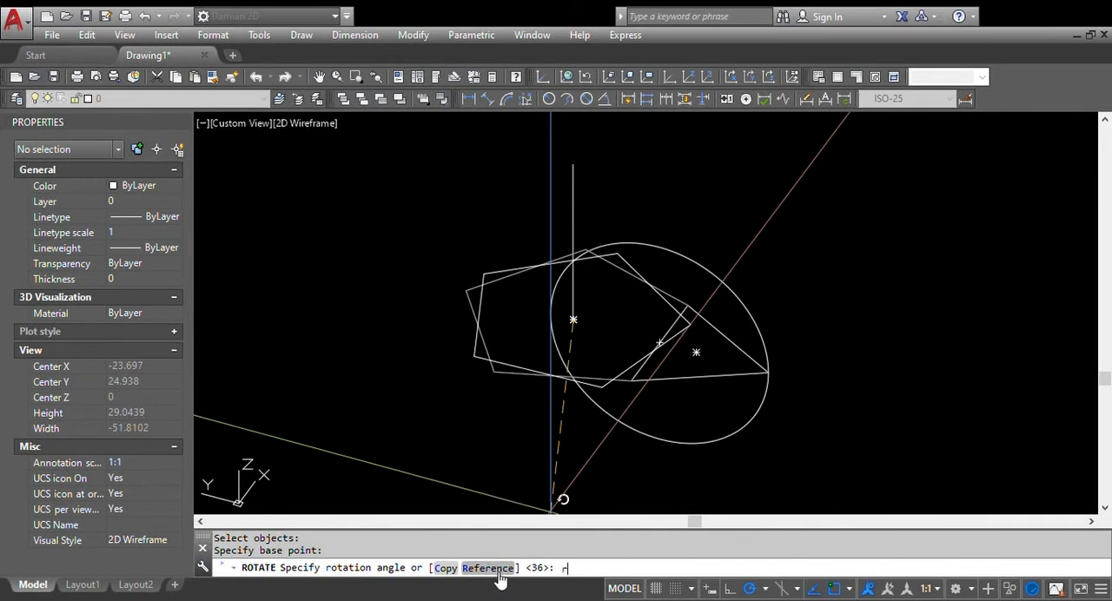
left_click(488, 568)
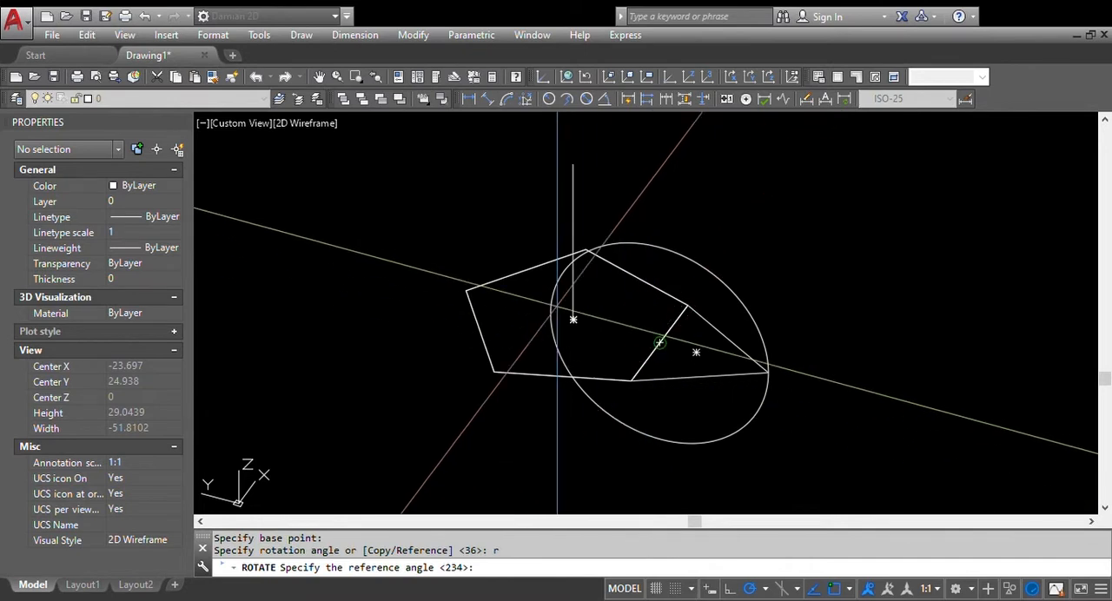
left_click(574, 319)
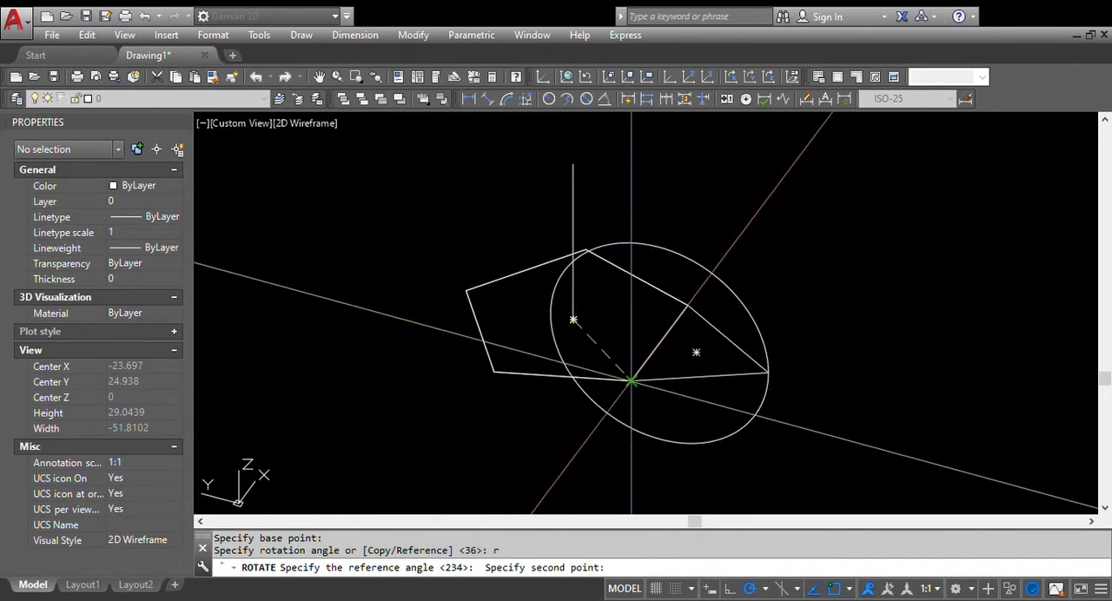
left_click(632, 380)
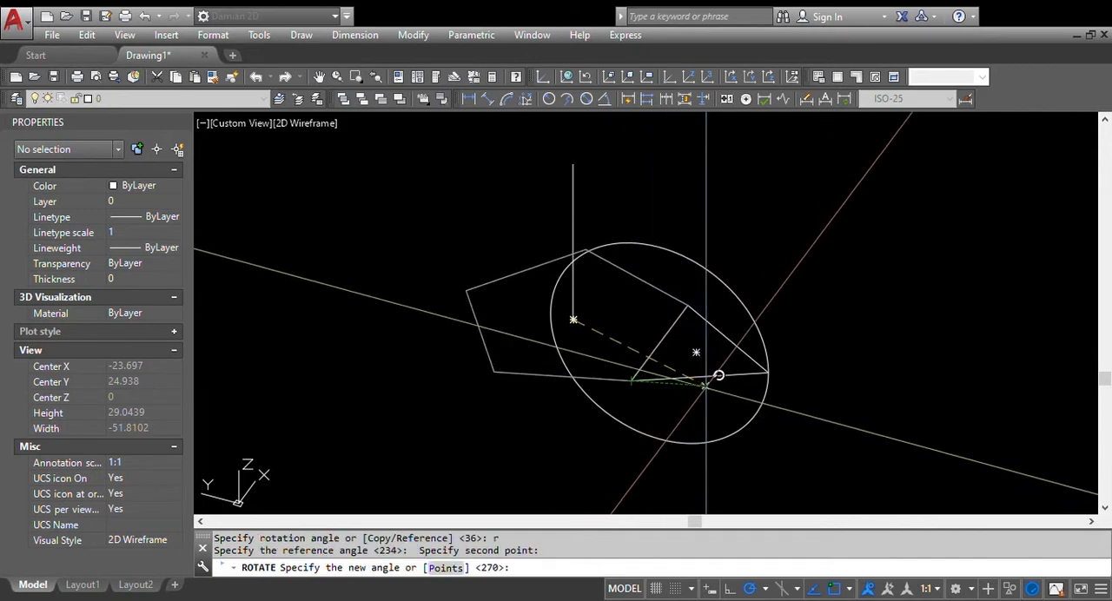
left_click(769, 372)
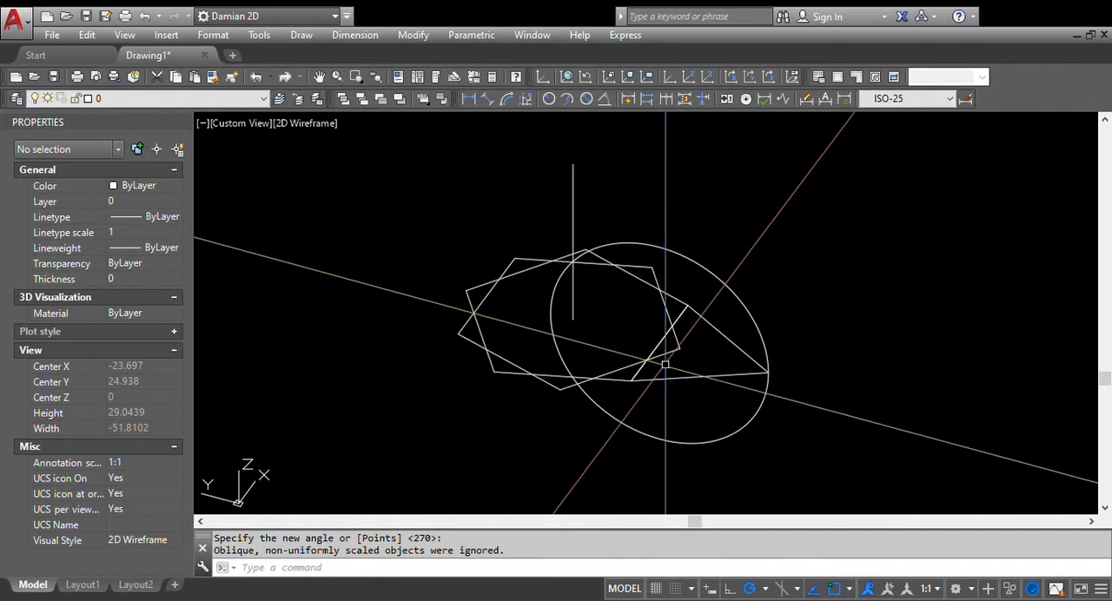
Draw a vertical line straight down from the rotated pentagon's corner nearest the triangle, extending past the circle
type("l")
key("Return")
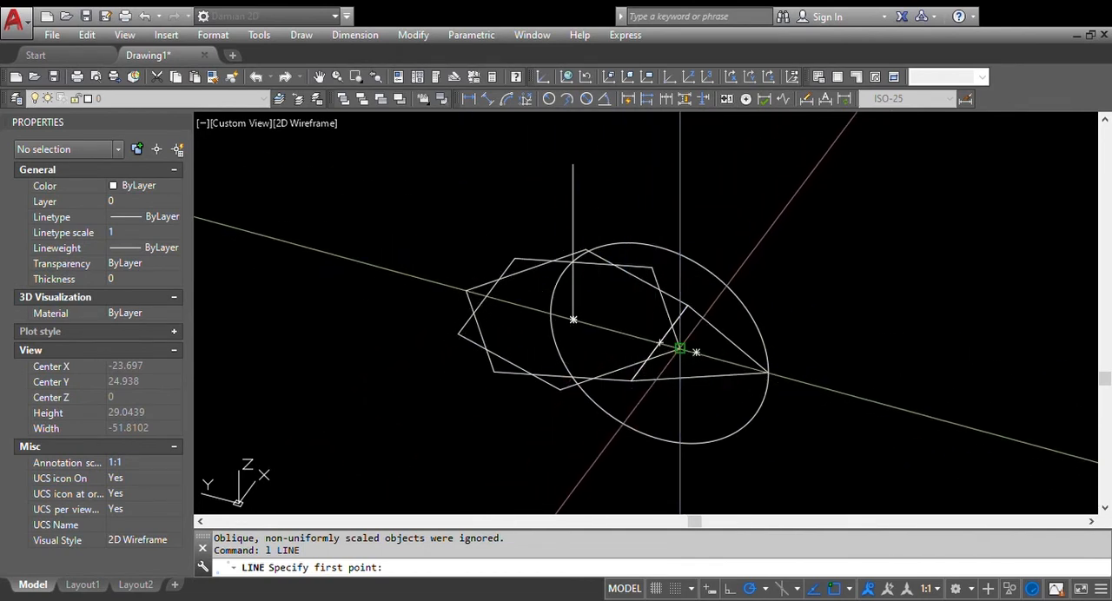
left_click(679, 347)
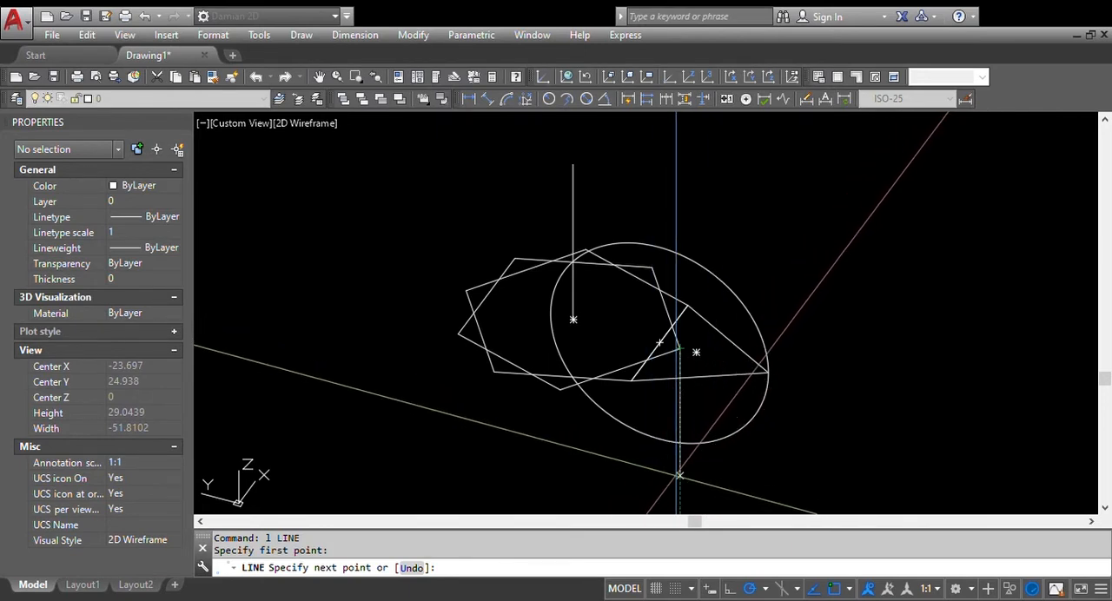
left_click(679, 474)
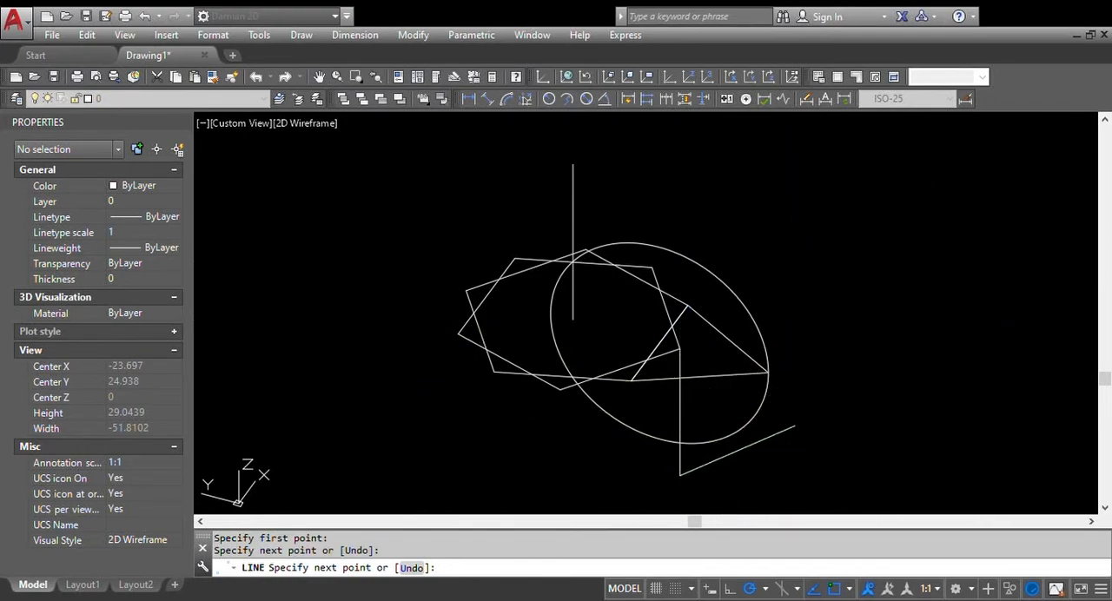
key("Escape")
Move the rotated pentagon straight down from its corner to the point where the vertical line meets the circle
middle_click_drag(794, 425, 774, 393, "shift")
mouse_move(762, 428)
middle_mouse_down("shift")
mouse_move(789, 446)
mouse_move(777, 429)
middle_mouse_up("shift")
scroll(681, 438, "up", 2)
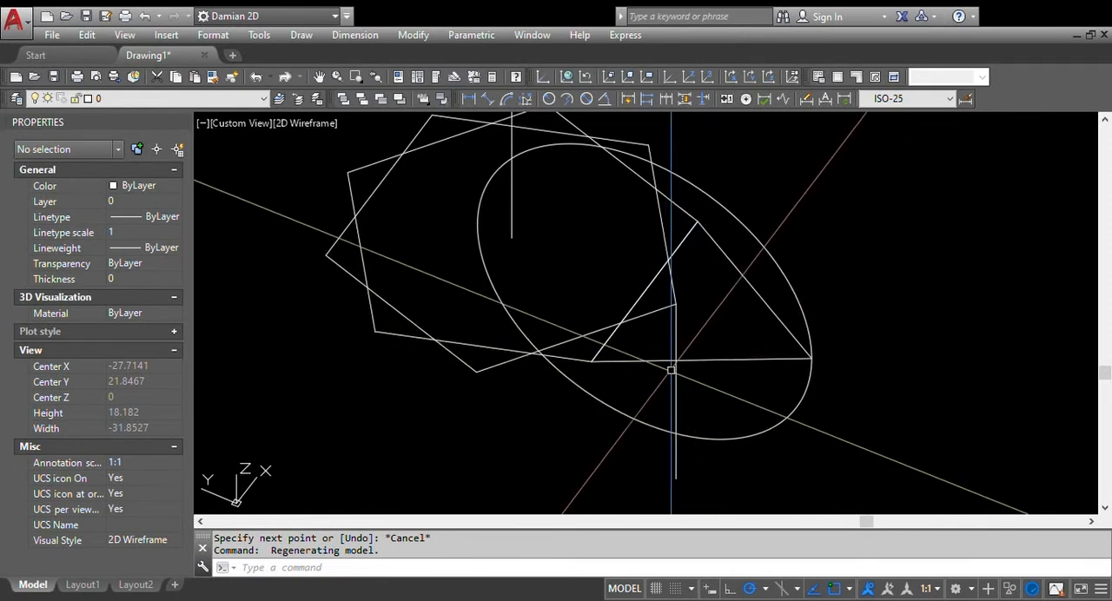
type("m")
key("Return")
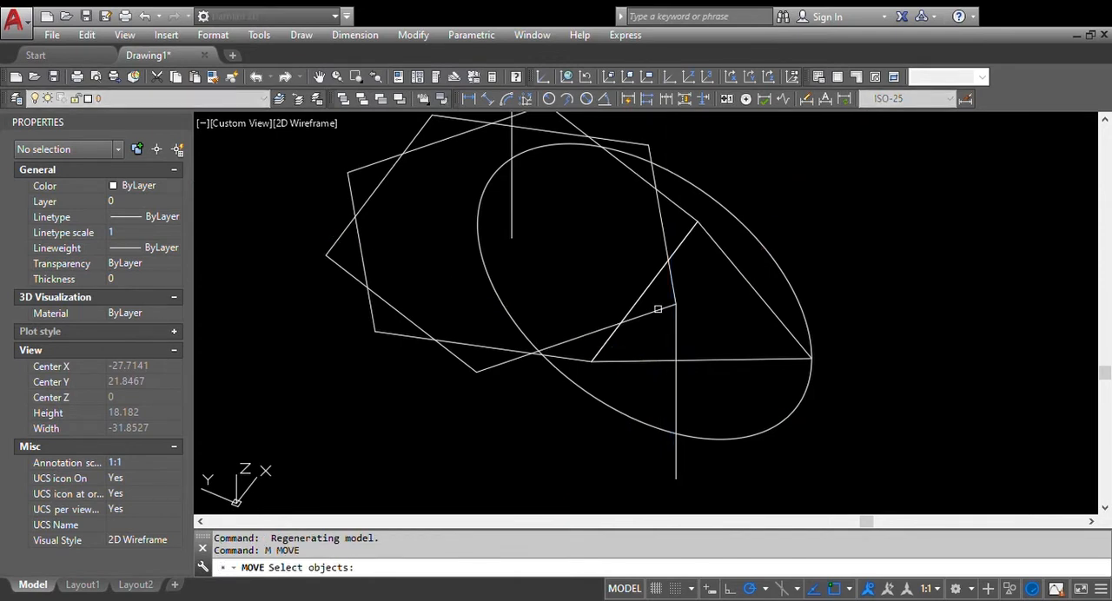
left_click(657, 308)
key("Return")
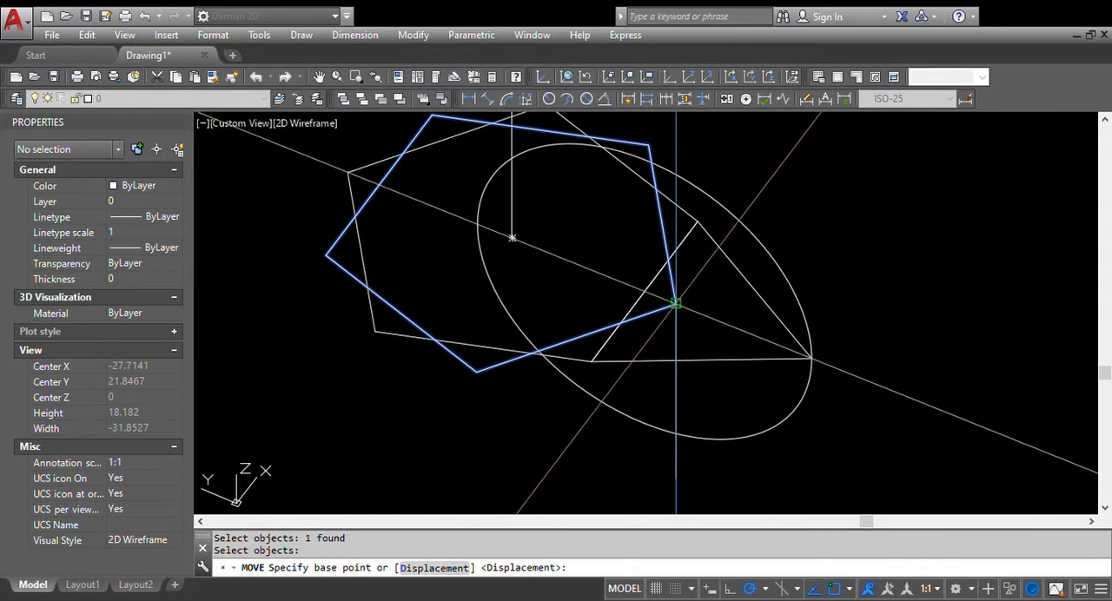
left_click(676, 303)
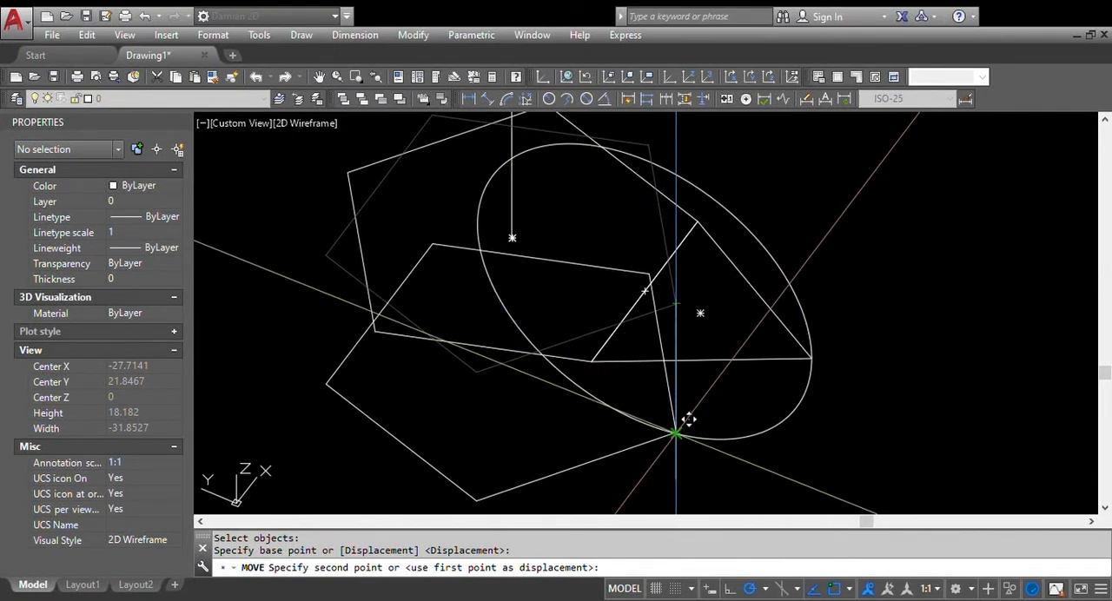
left_click(687, 419)
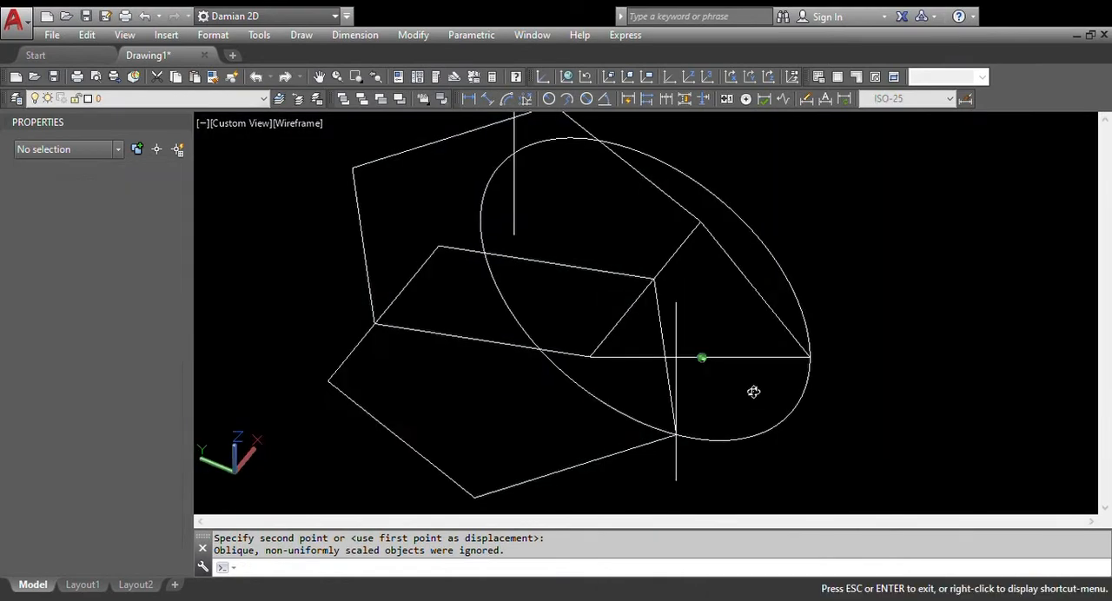
Draw a line along the center axis from its intersection with the circle down to the upper pentagon's center
middle_click_drag(753, 391, 776, 464, "shift")
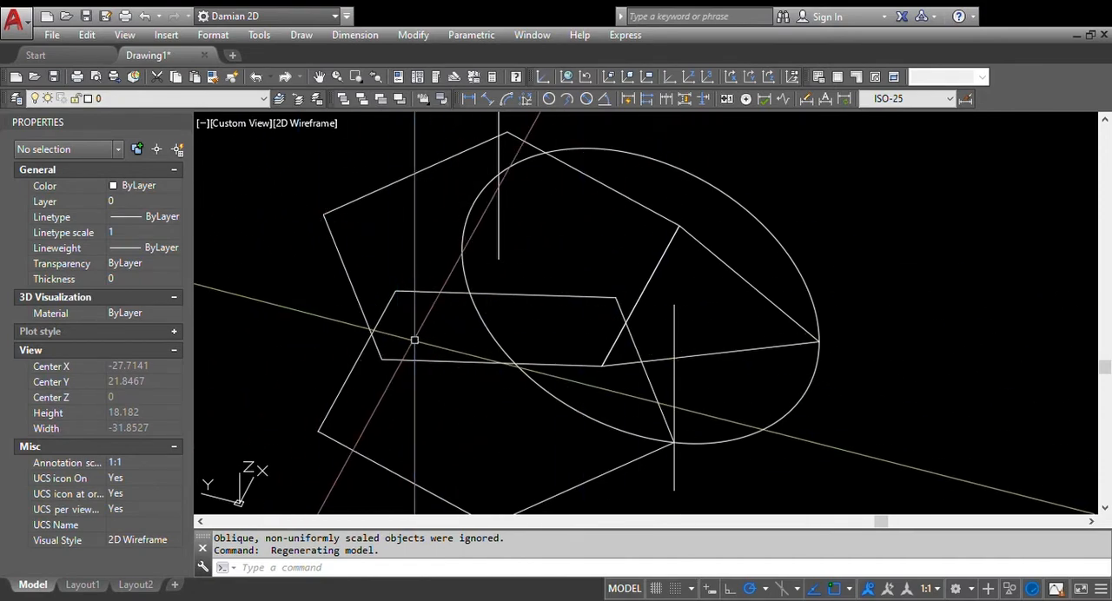
mouse_move(537, 370)
middle_mouse_down("shift")
mouse_move(565, 318)
mouse_move(535, 363)
middle_mouse_up("shift")
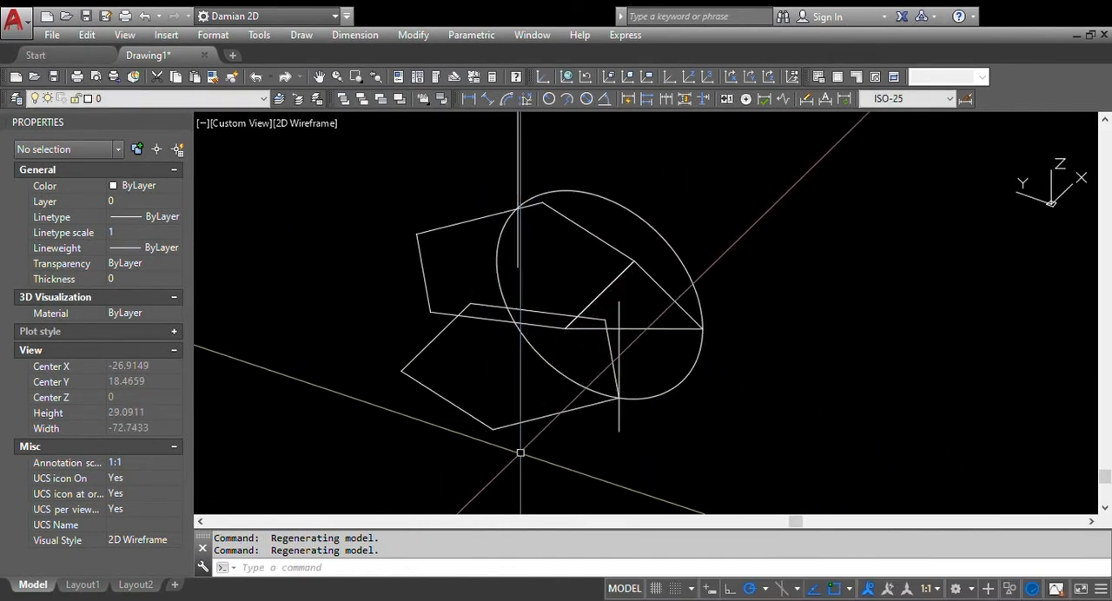
mouse_move(548, 318)
middle_mouse_down("shift")
mouse_move(536, 340)
mouse_move(544, 350)
mouse_move(533, 320)
middle_mouse_up("shift")
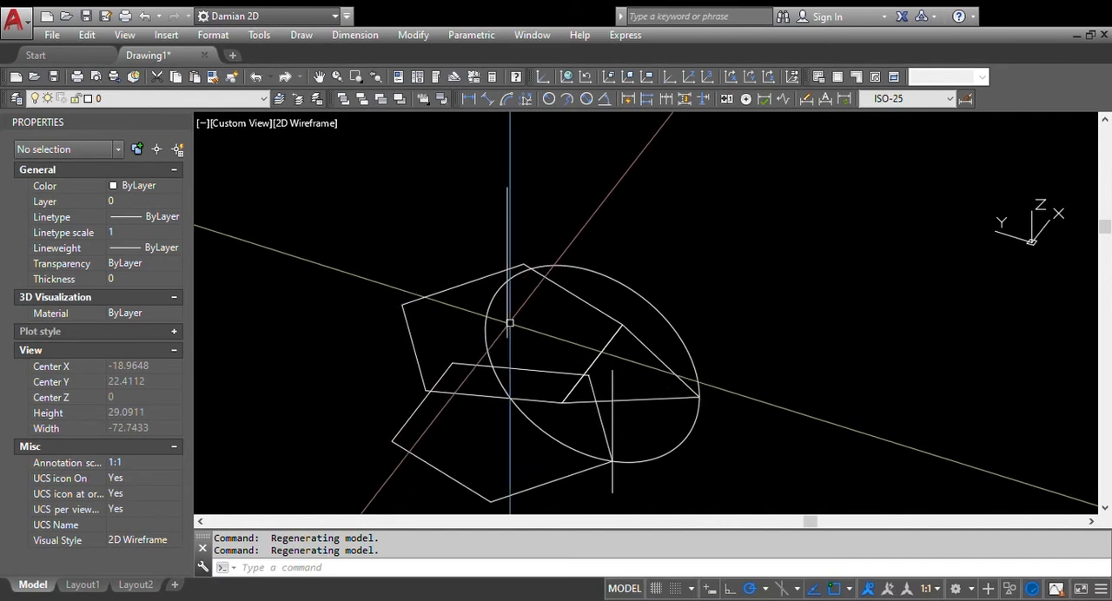
scroll(511, 294, "up", 2)
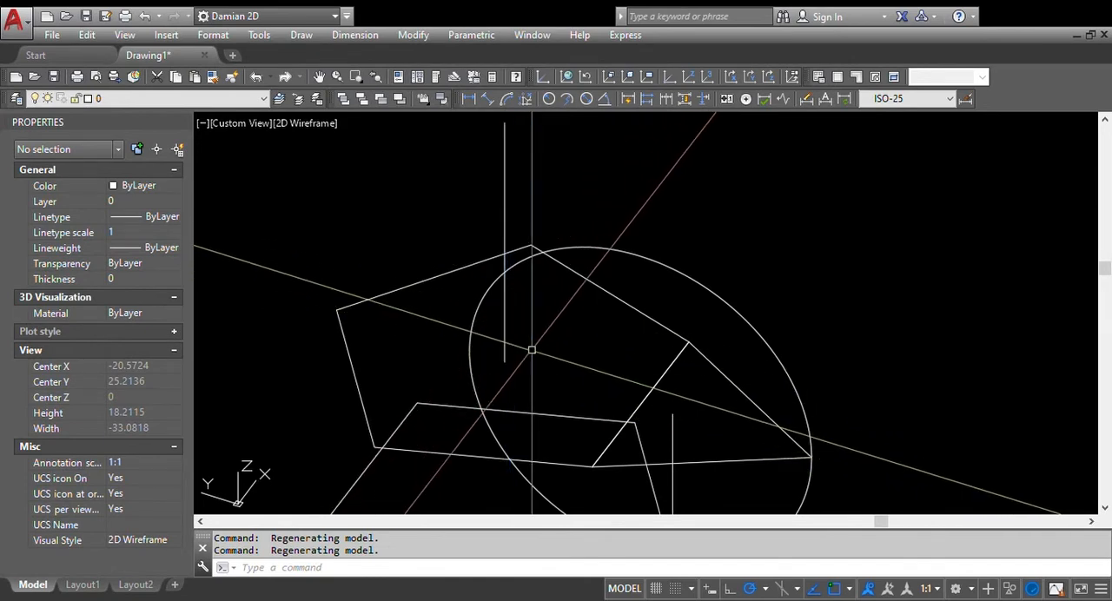
type("l")
key("Return")
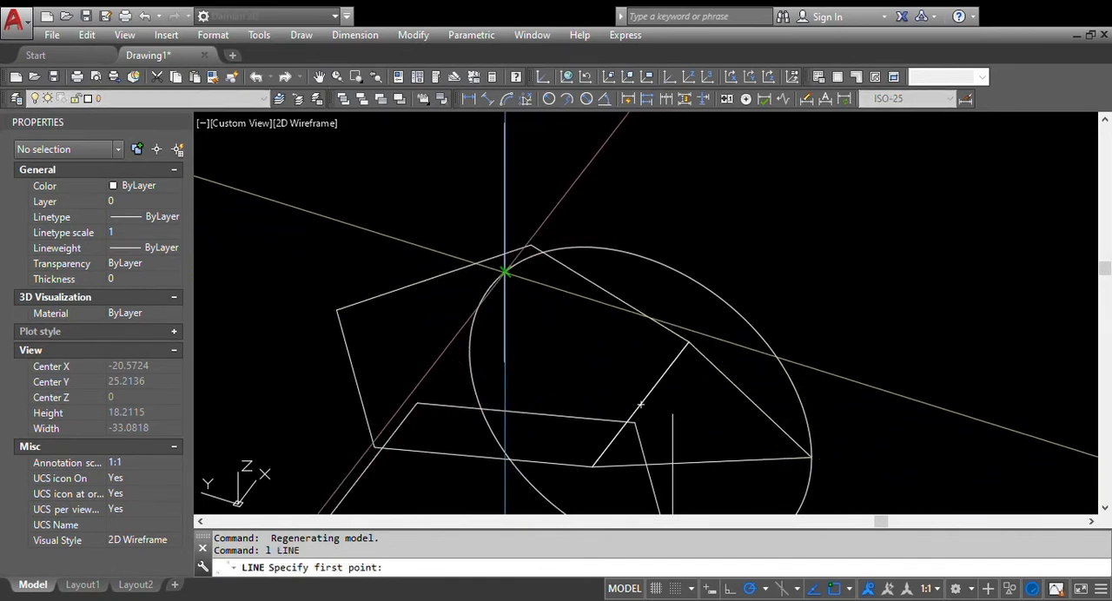
left_click(505, 272)
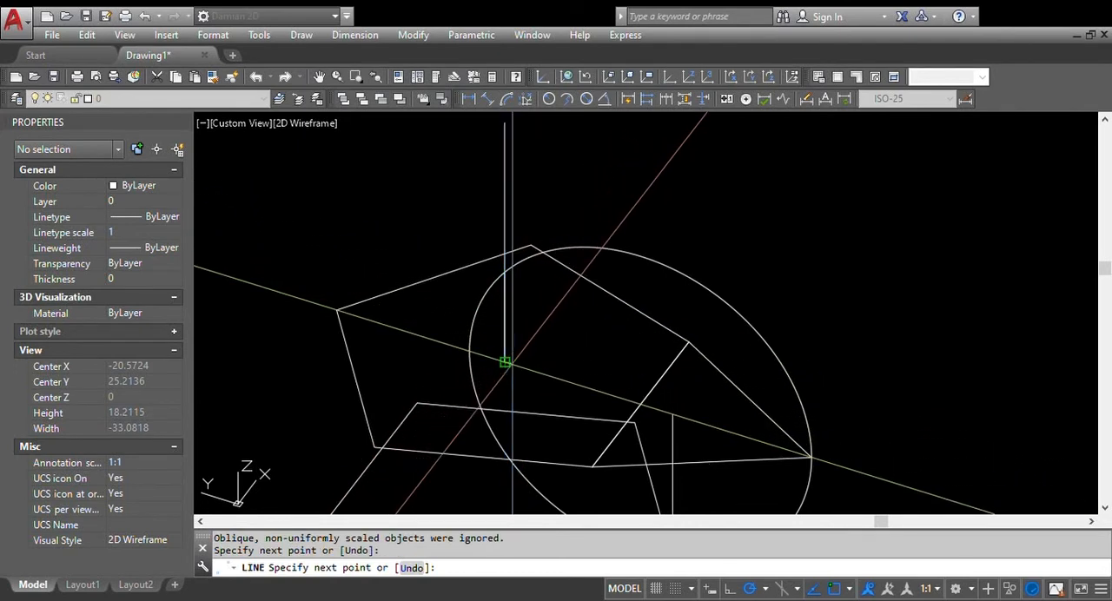
left_click(504, 362)
key("Escape")
Move the short axis line by its upper end to the center of the lower pentagon
left_click(504, 323)
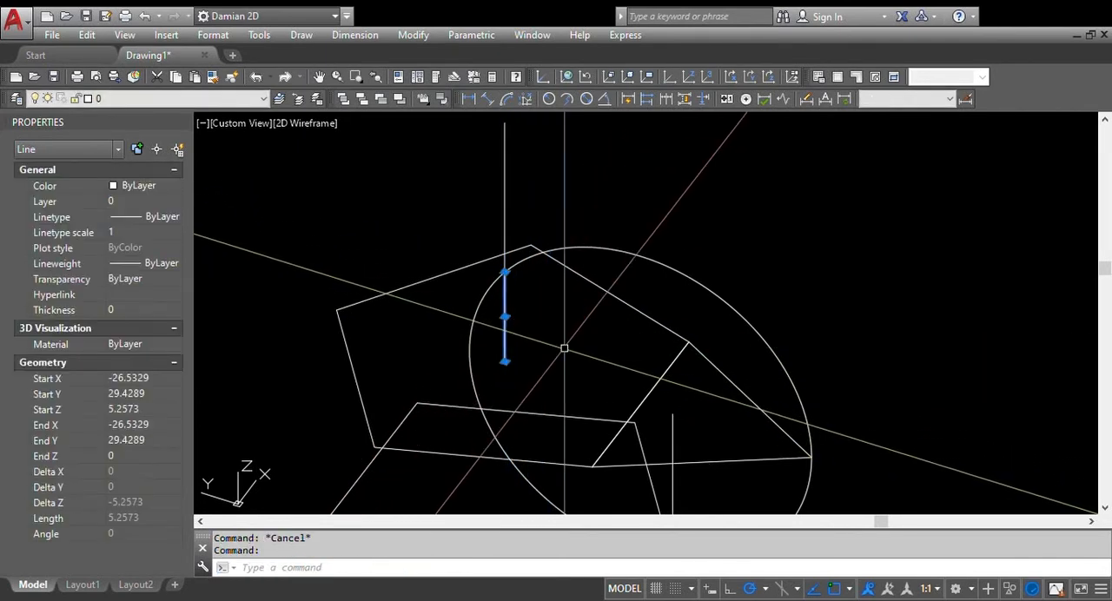
type("m")
key("Return")
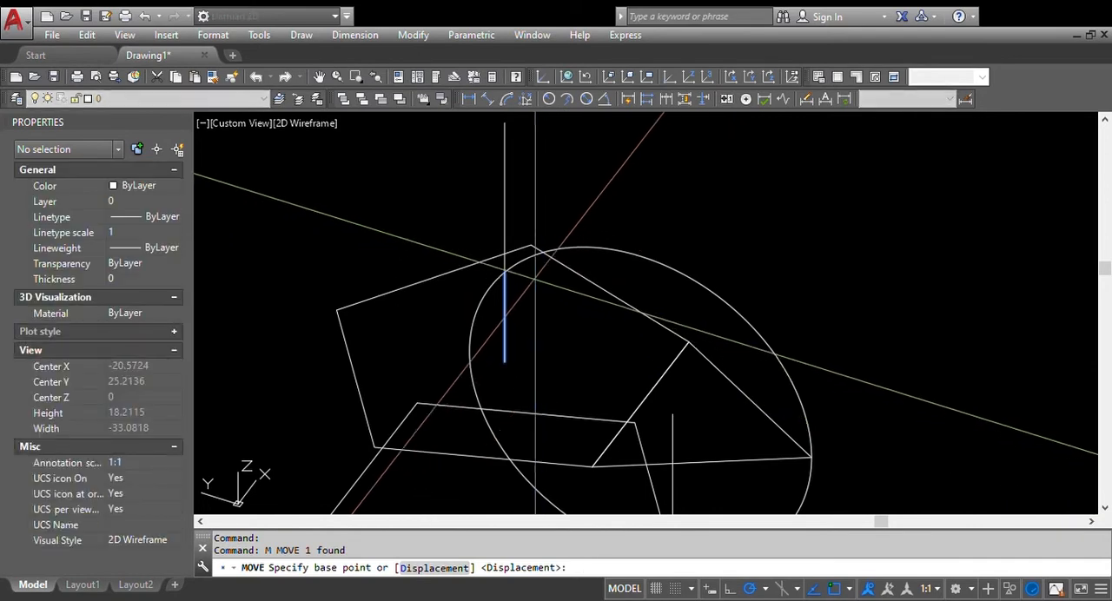
left_click(505, 272)
middle_click_drag(568, 377, 579, 264)
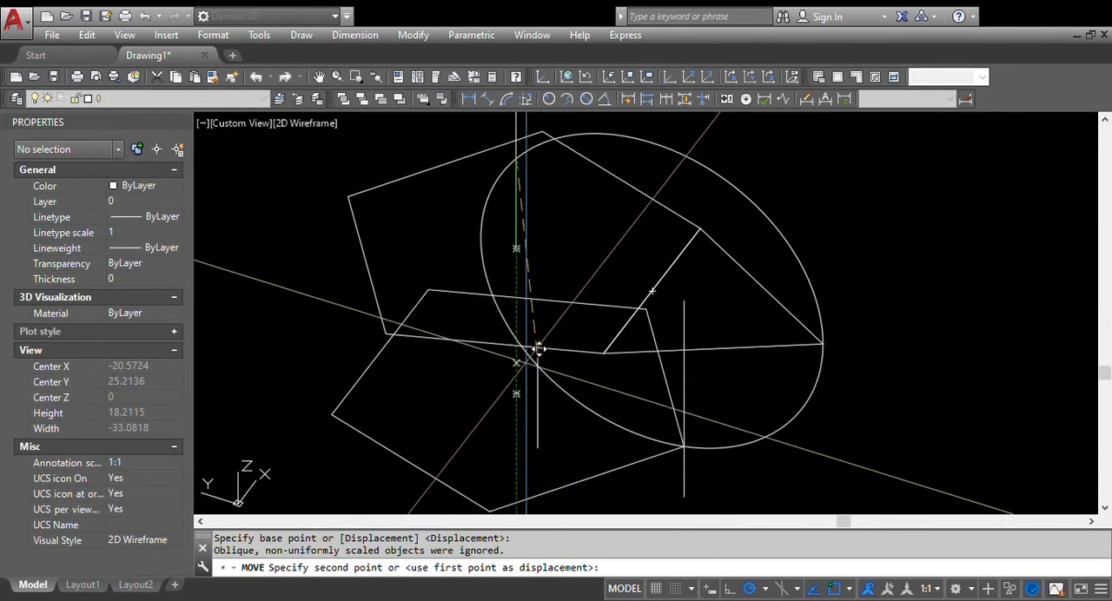
left_click(518, 396)
key("Escape")
key("Escape")
Copy both pentagons in place, using the same corner of the upper pentagon as base point and destination
middle_click_drag(616, 458, 643, 356, "shift")
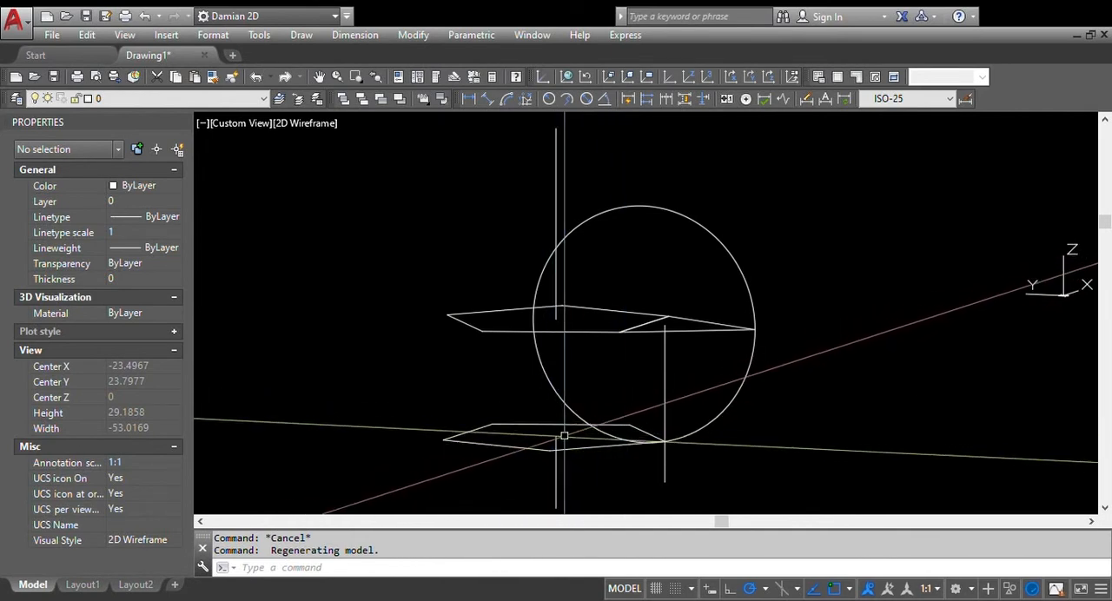
scroll(600, 443, "down", 2)
scroll(595, 450, "up", 2)
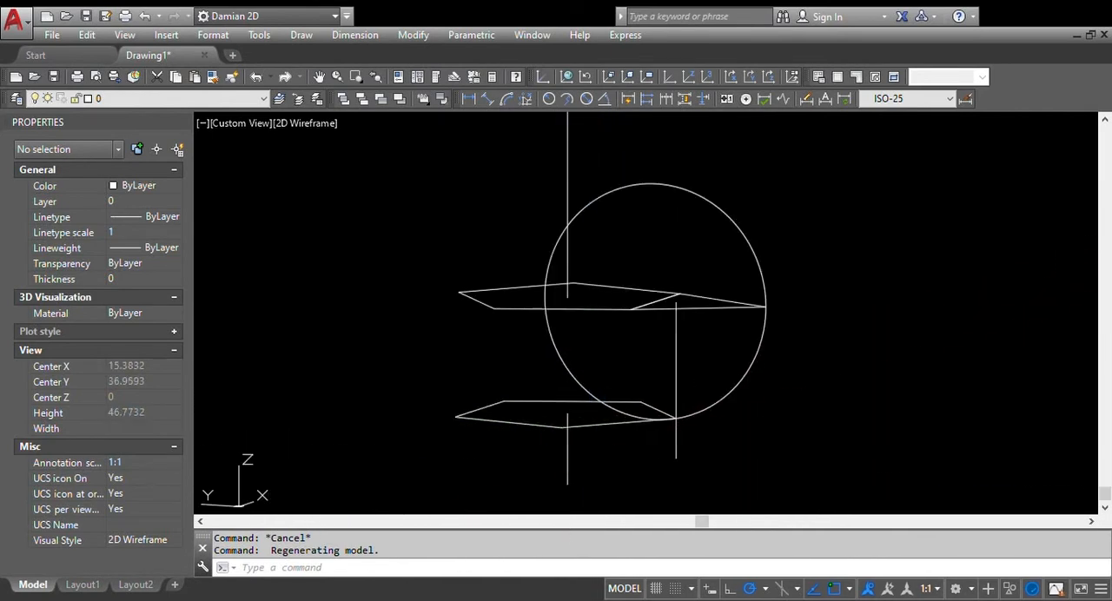
mouse_move(601, 444)
middle_mouse_down("shift")
mouse_move(600, 484)
mouse_move(614, 489)
mouse_move(601, 458)
middle_mouse_up("shift")
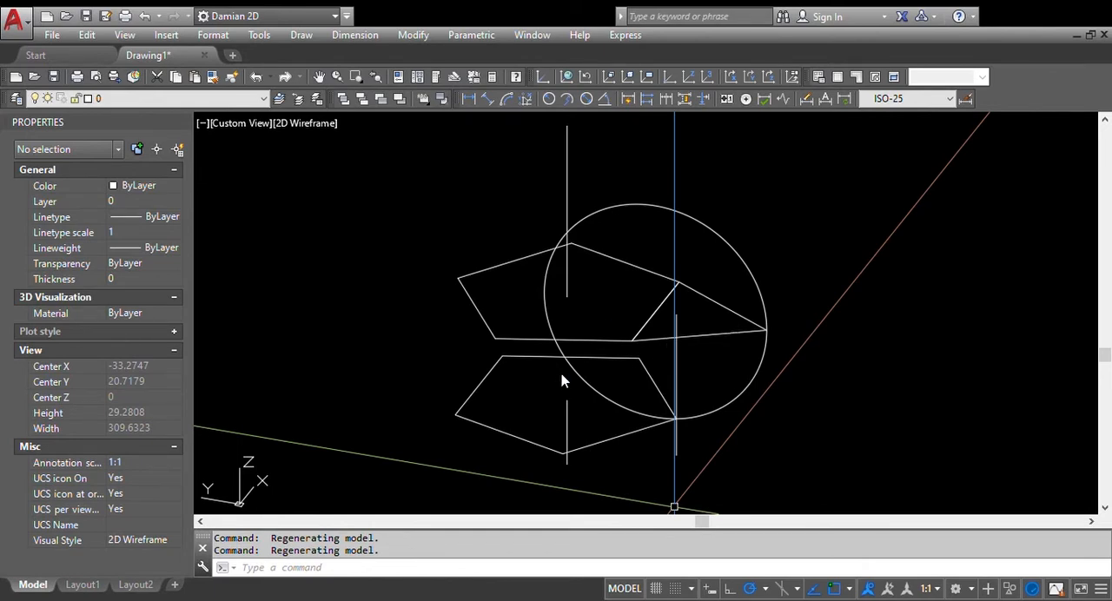
middle_click_drag(533, 415, 651, 408, "shift")
type("c")
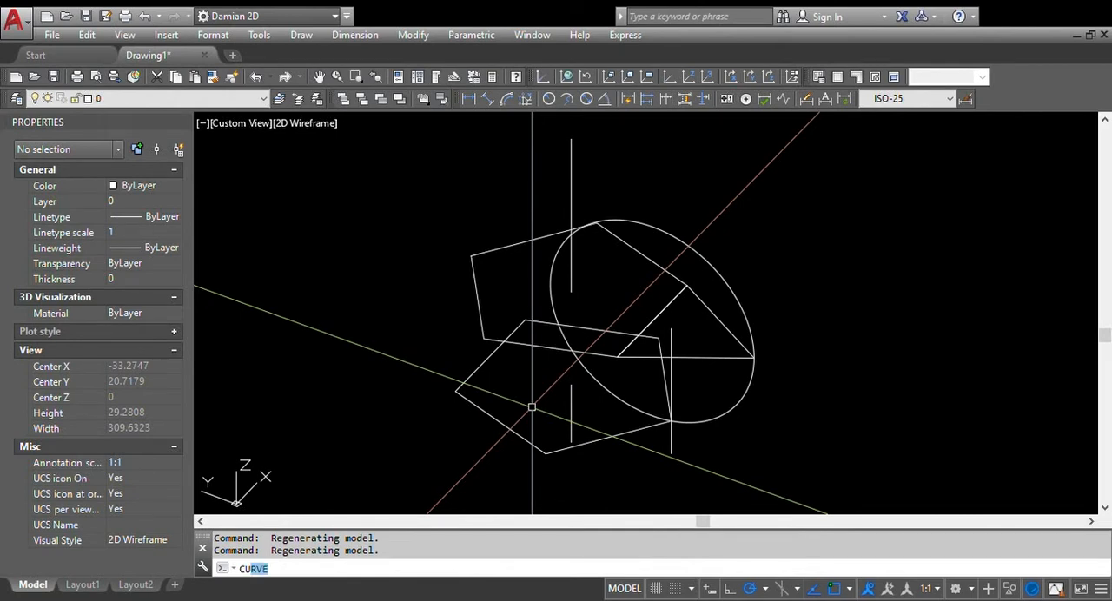
key("BackSpace")
type("opy")
key("Return")
left_click(531, 405)
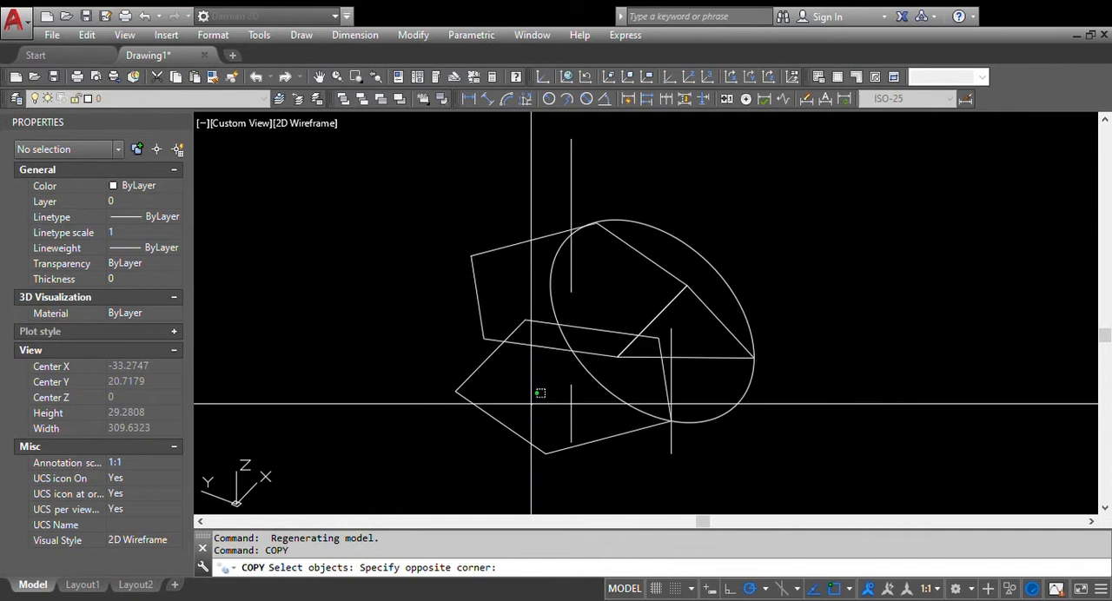
left_click(422, 316)
key("Return")
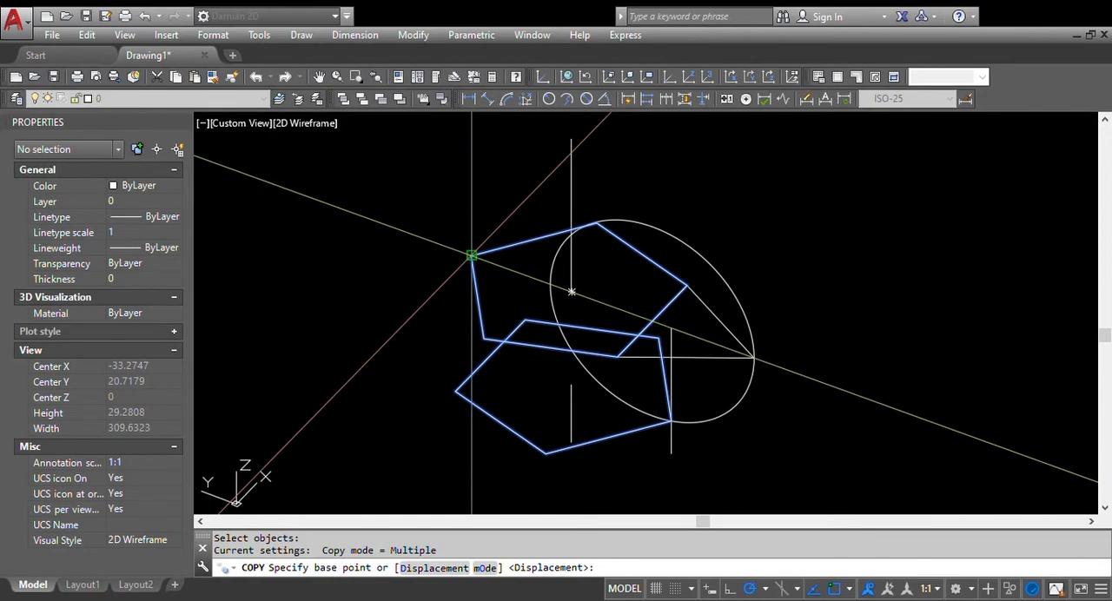
left_click(470, 254)
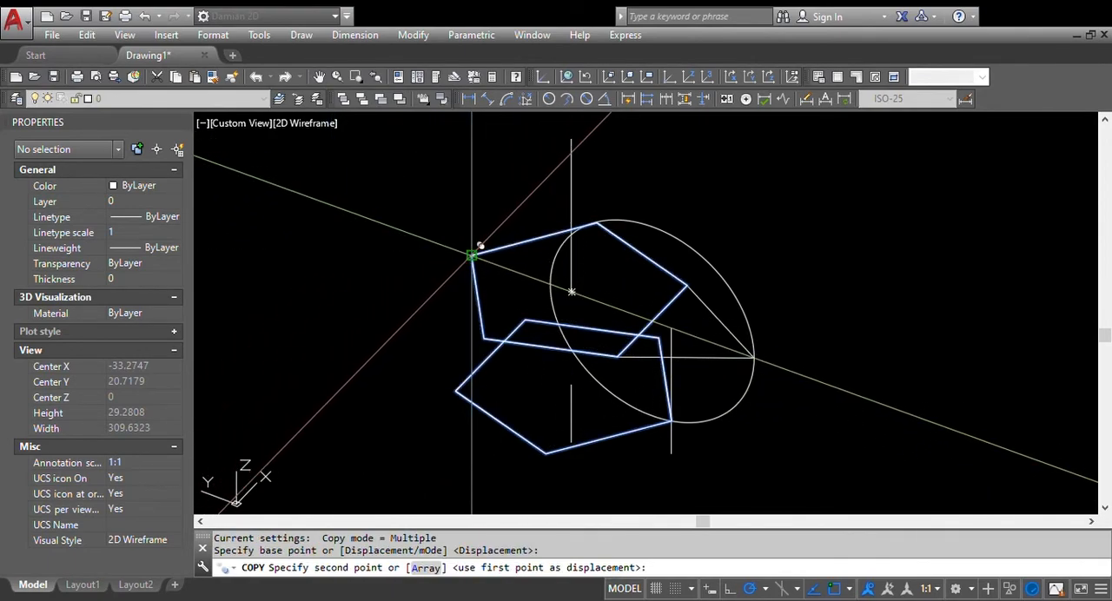
left_click(472, 254)
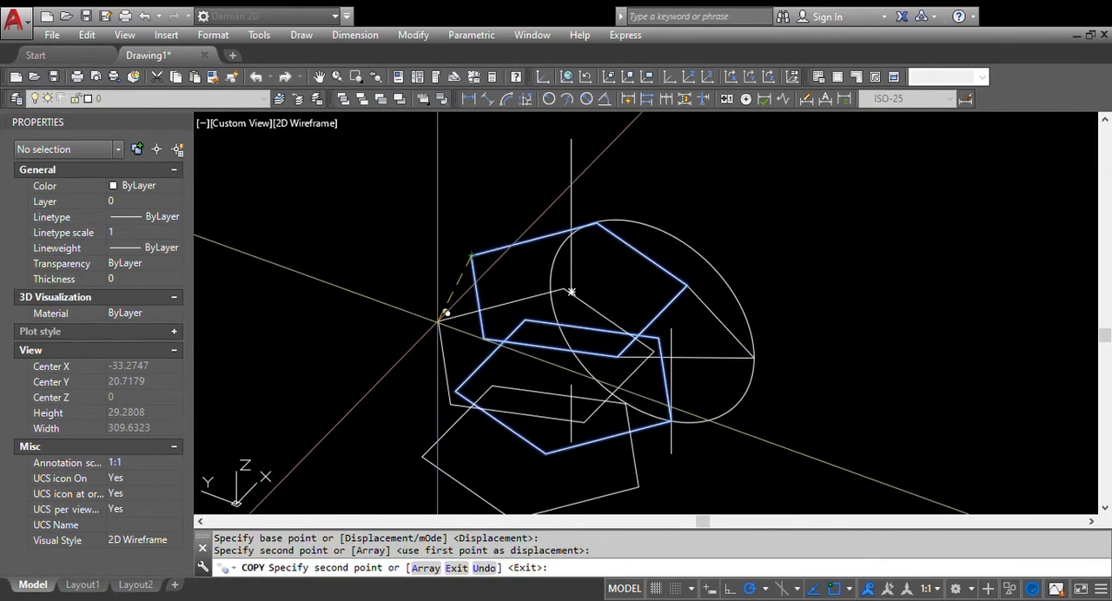
key("Escape")
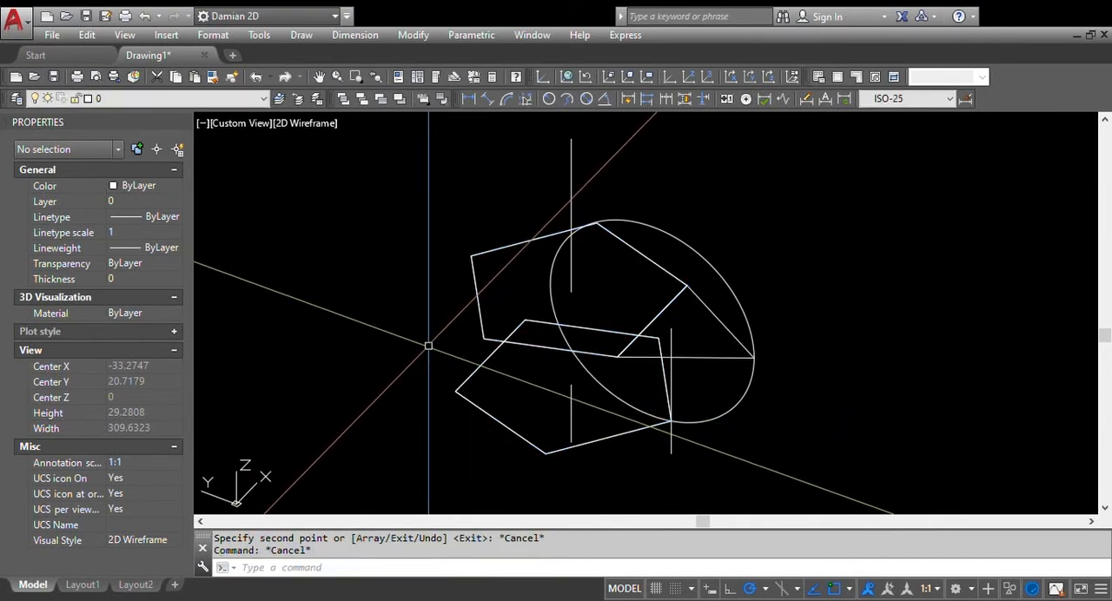
Loft the upper pentagon to the point where the circle meets the center axis, with ruled surfaces forming a pyramid
middle_click_drag(447, 354, 474, 348, "shift")
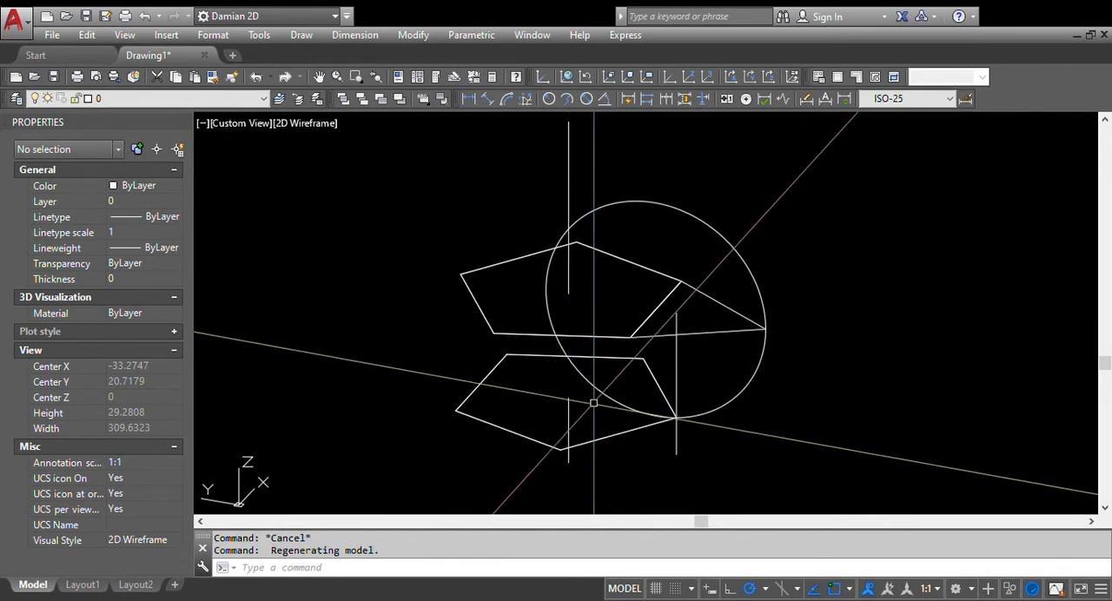
type("lo")
key("Return")
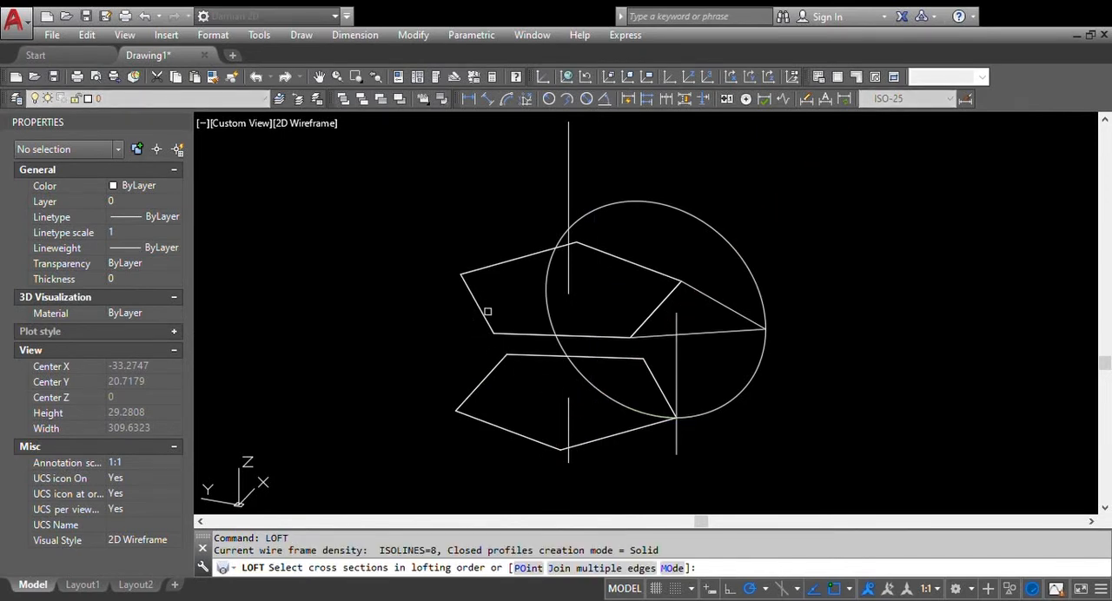
left_click(480, 307)
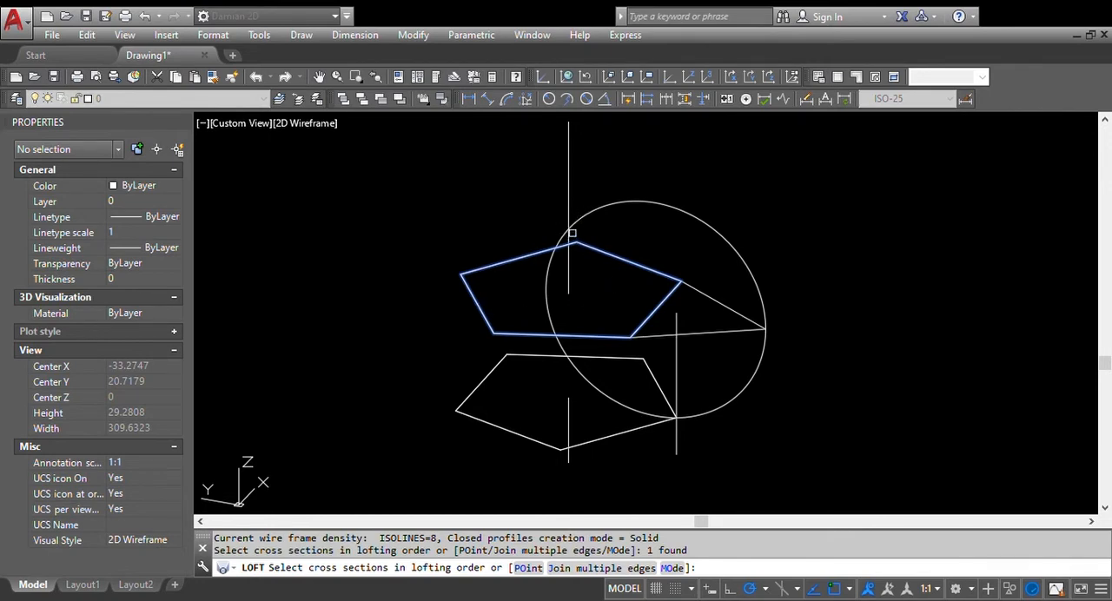
left_click(527, 568)
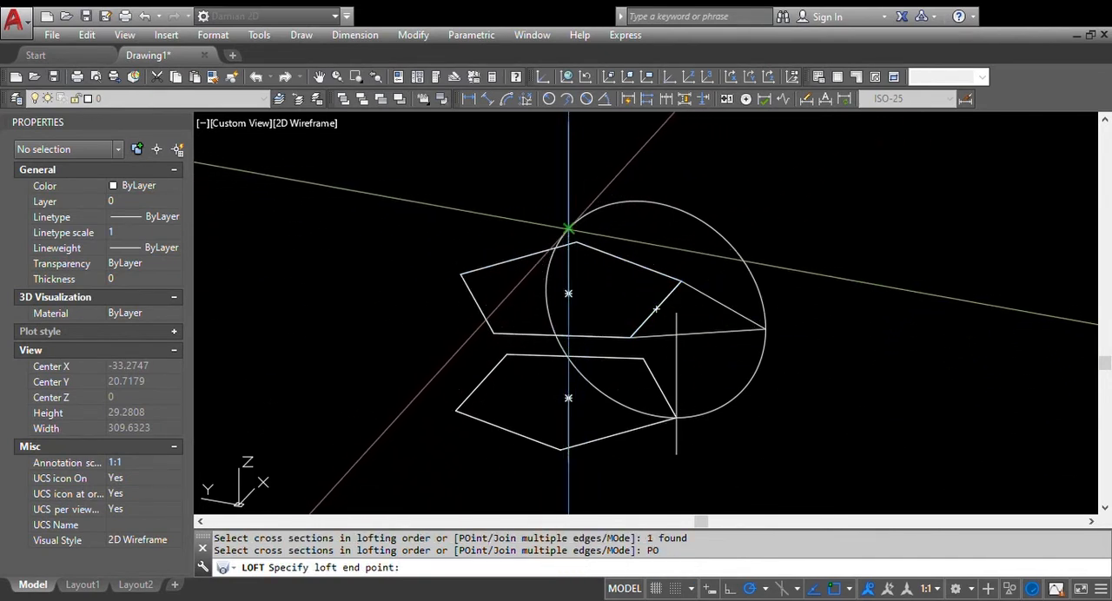
left_click(568, 228)
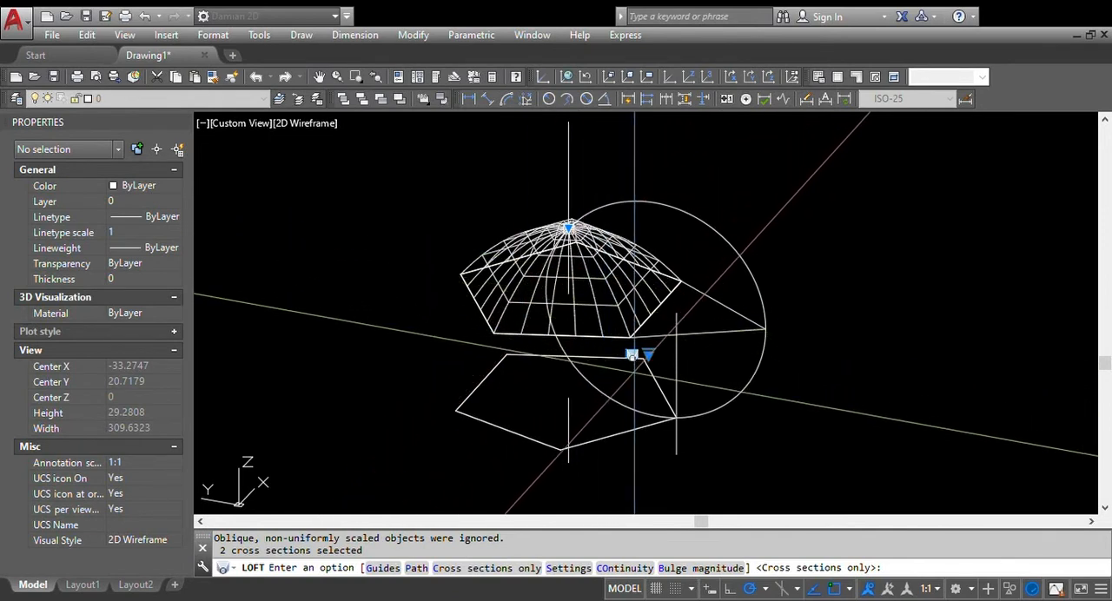
left_click(694, 371)
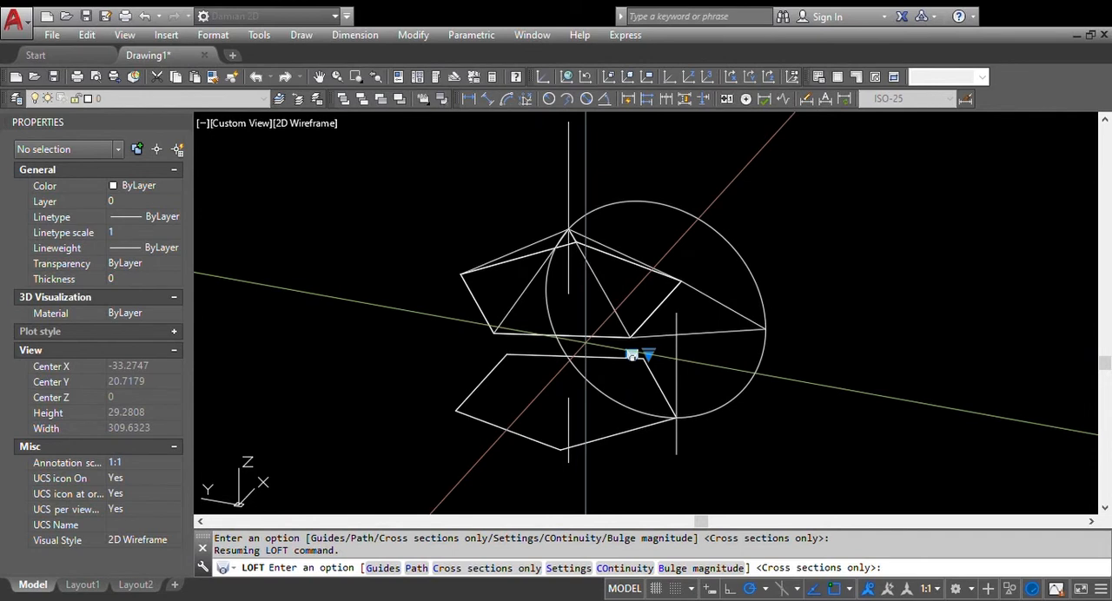
key("Return")
middle_click_drag(594, 451, 591, 380)
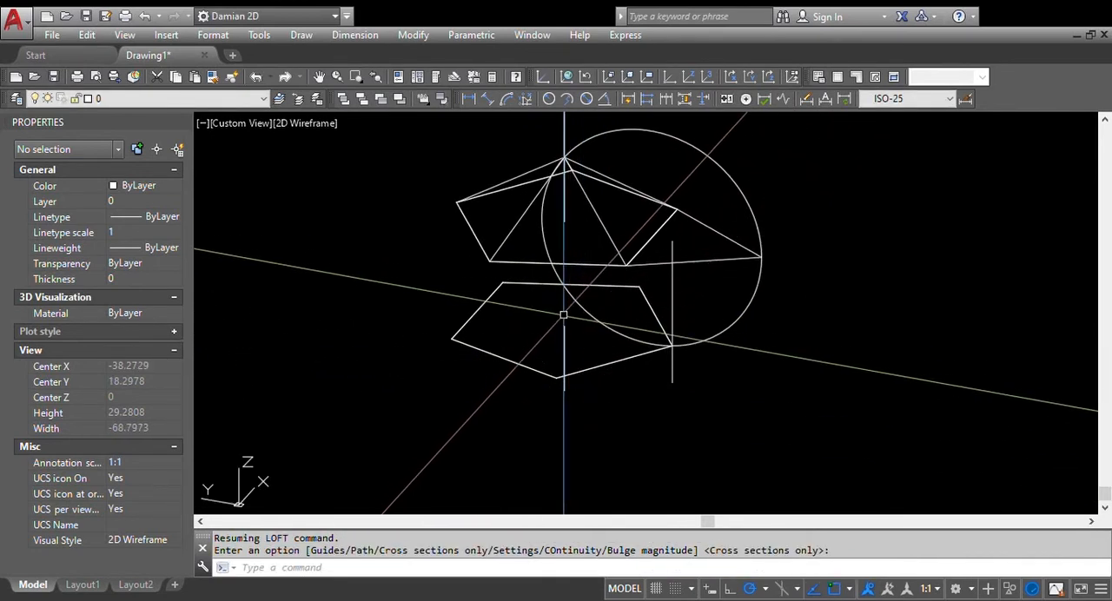
type("pol")
key("Return")
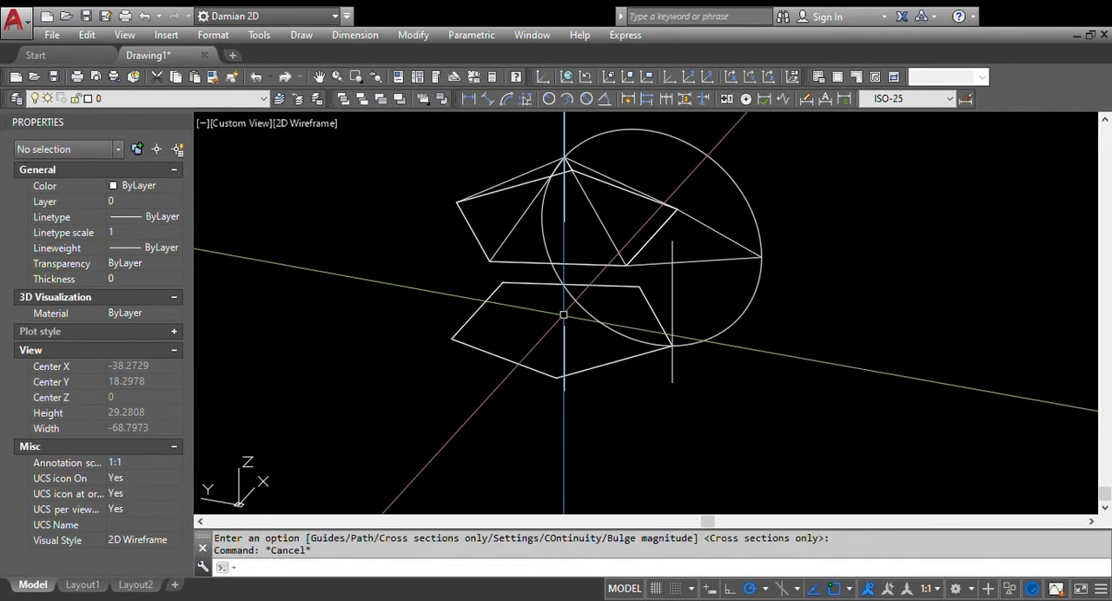
Loft the lower pentagon to the lower end of the short axis line, with ruled surfaces forming an inverted pyramid
type("LOFt")
key("Return")
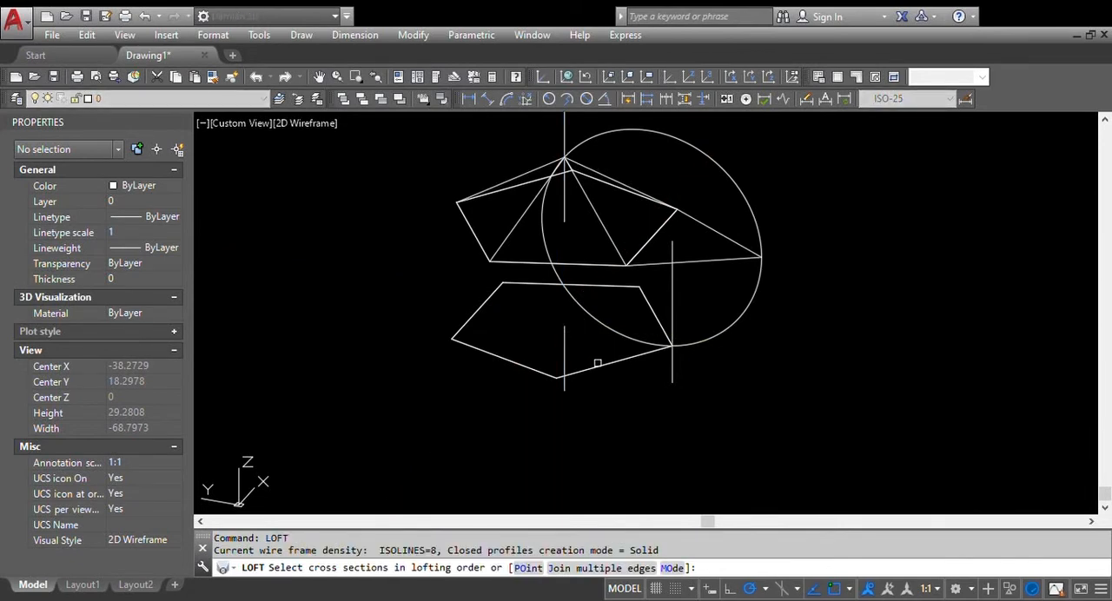
left_click(599, 365)
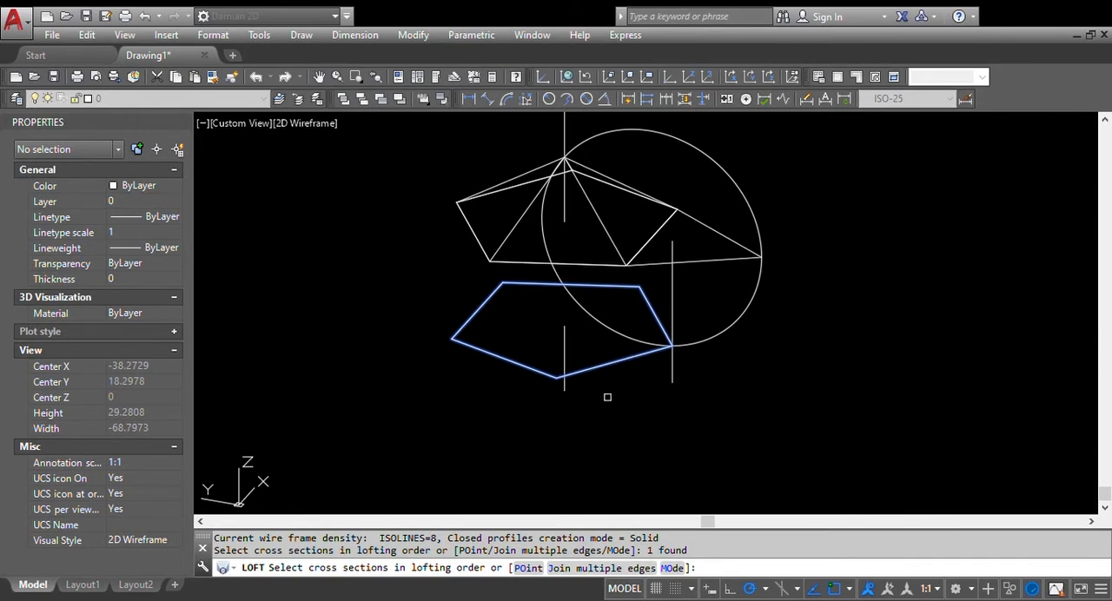
left_click(530, 570)
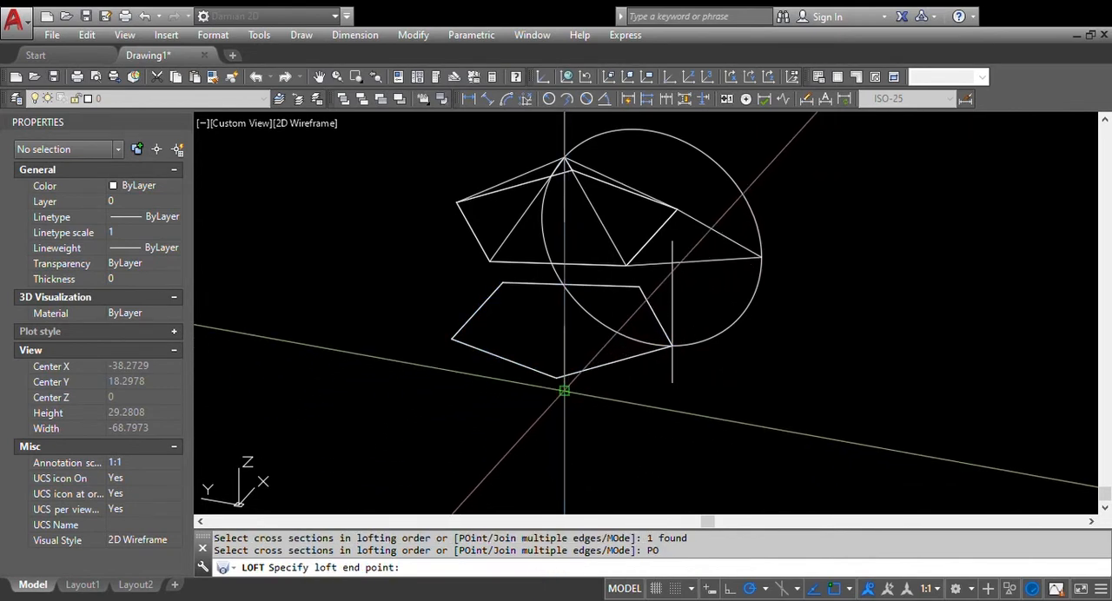
left_click(564, 391)
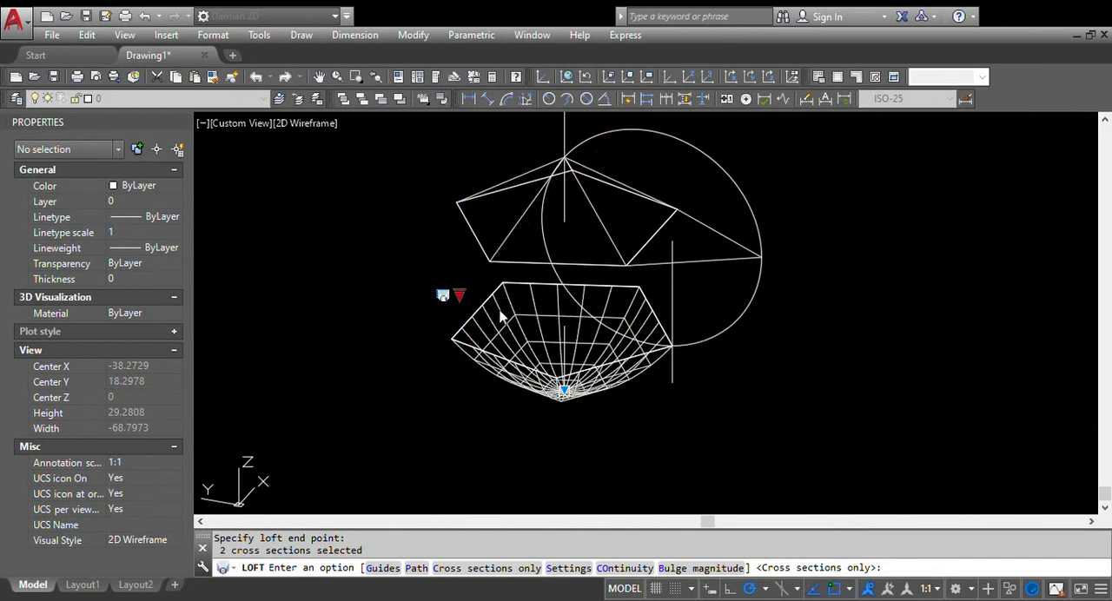
left_click(499, 310)
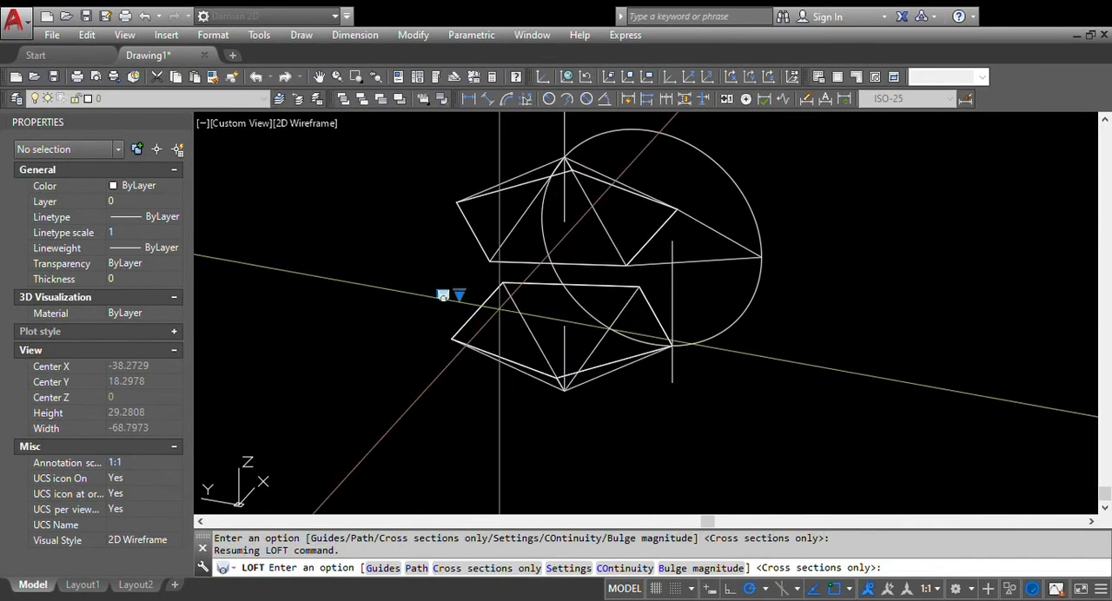
key("Return")
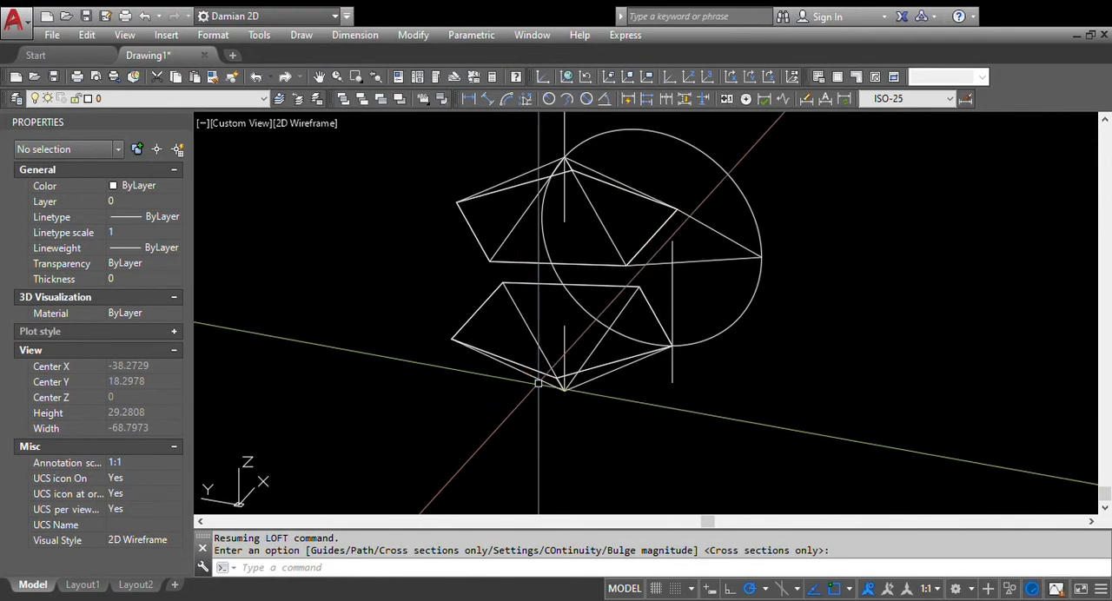
Loft a ruled solid between the upper and lower pentagons, using only the cross sections
middle_click_drag(539, 383, 574, 387, "shift")
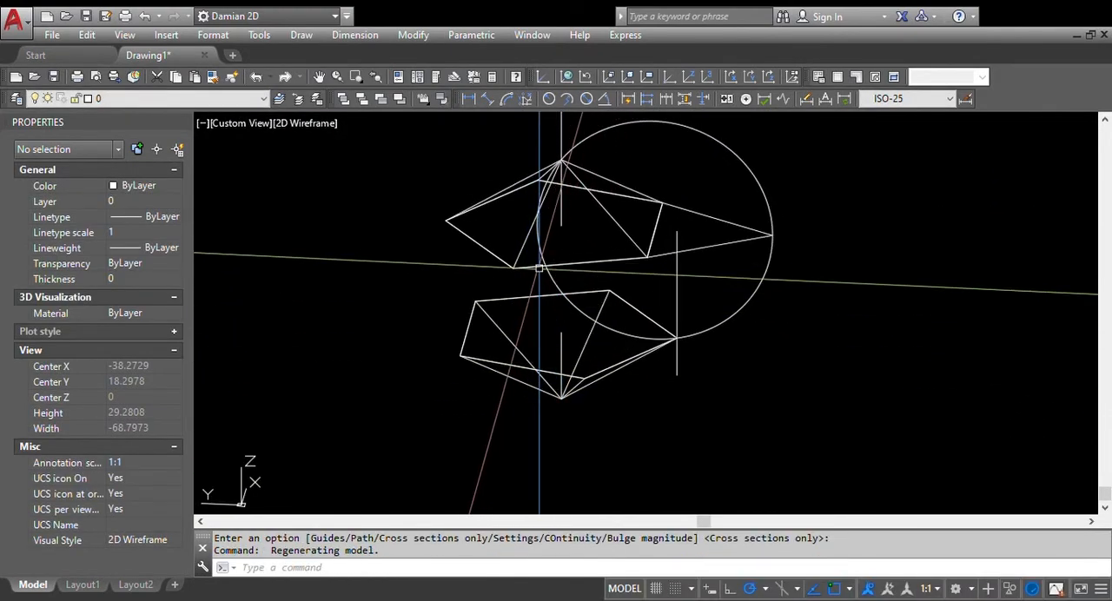
middle_click_drag(548, 286, 583, 314, "shift")
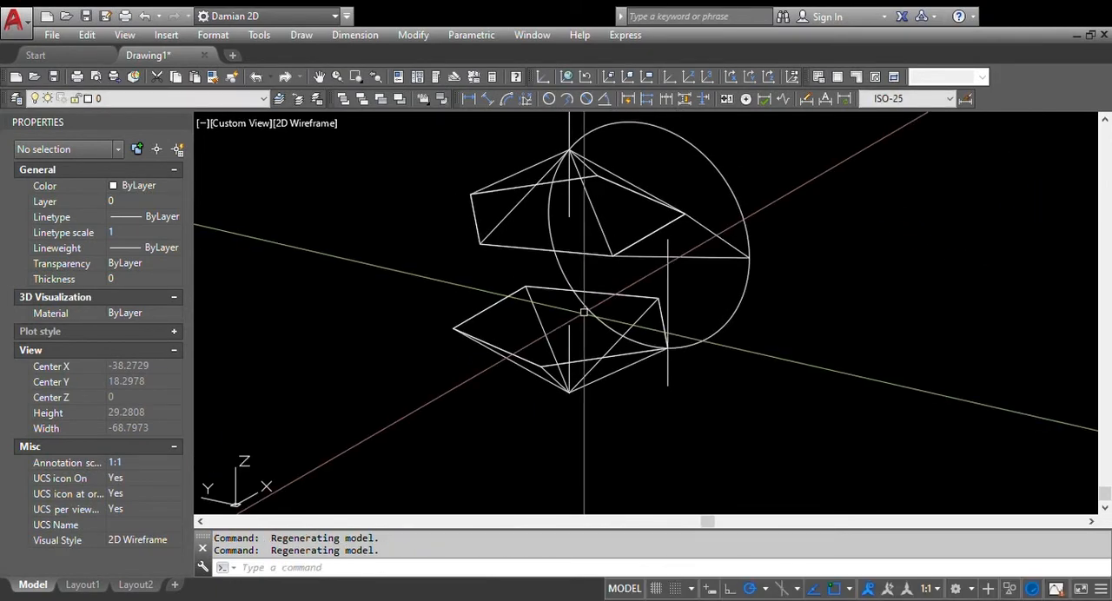
type("loft")
key("Return")
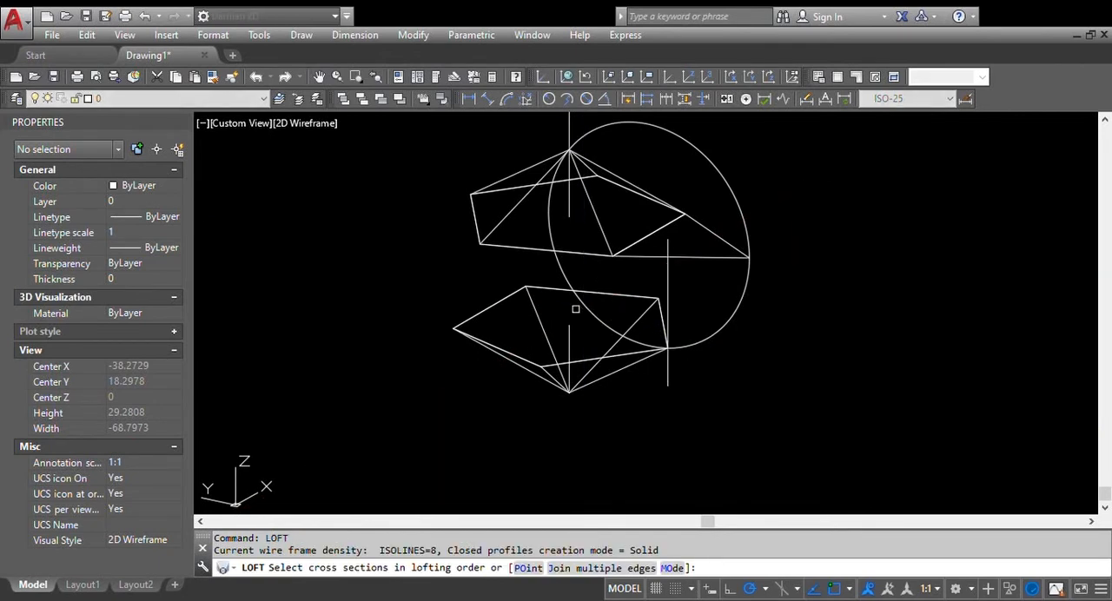
left_click(531, 259)
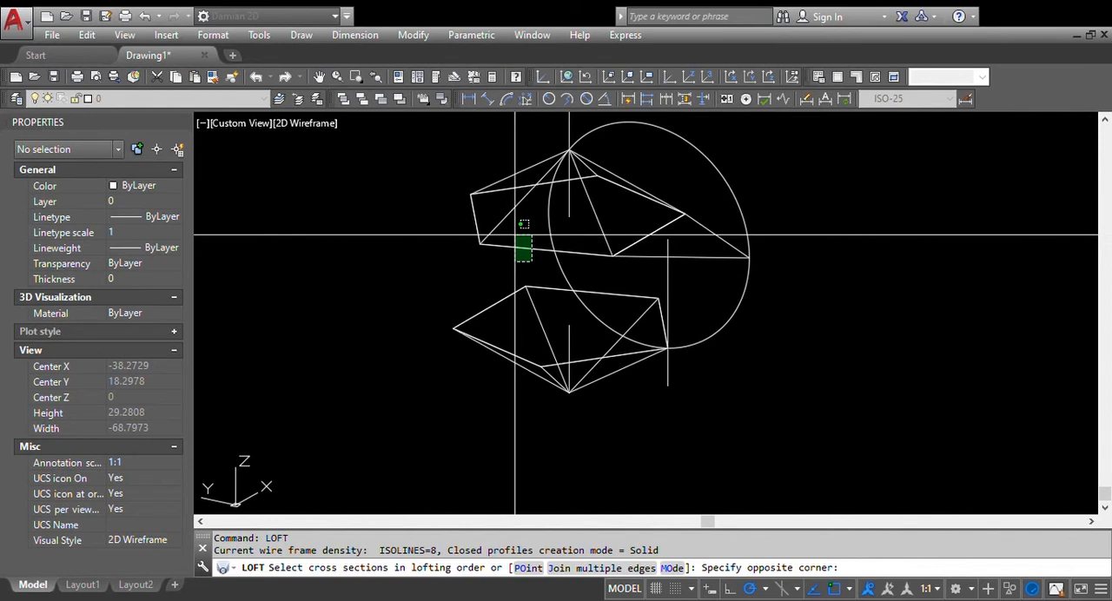
left_click(515, 234)
left_click(504, 328)
left_click(483, 292)
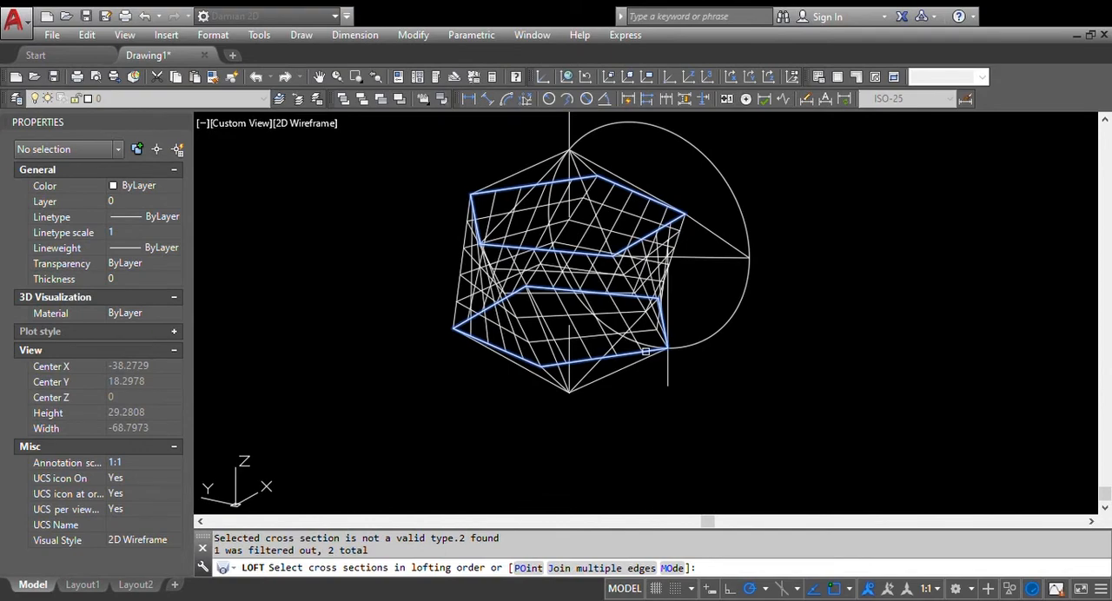
scroll(499, 303, "down", 3)
scroll(513, 296, "up", 3)
key("Return")
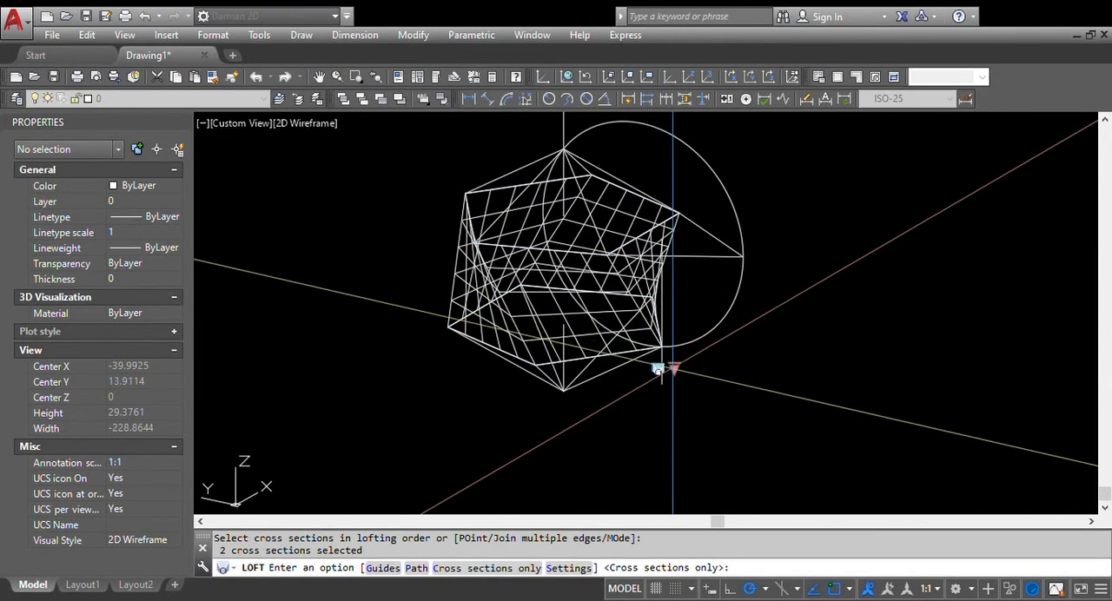
left_click(673, 368)
left_click(728, 376)
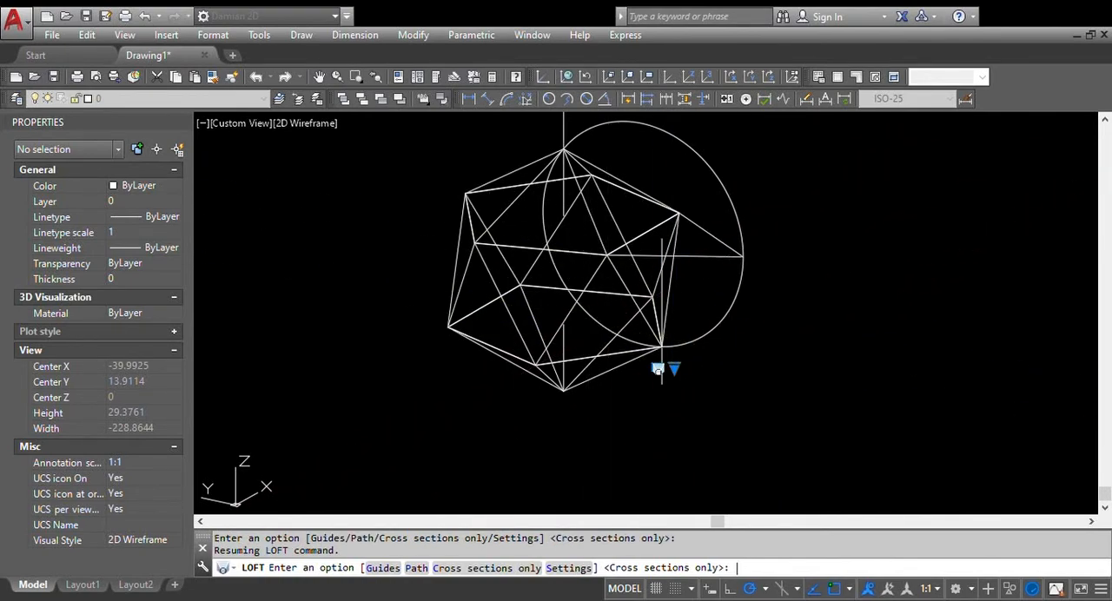
key("Return")
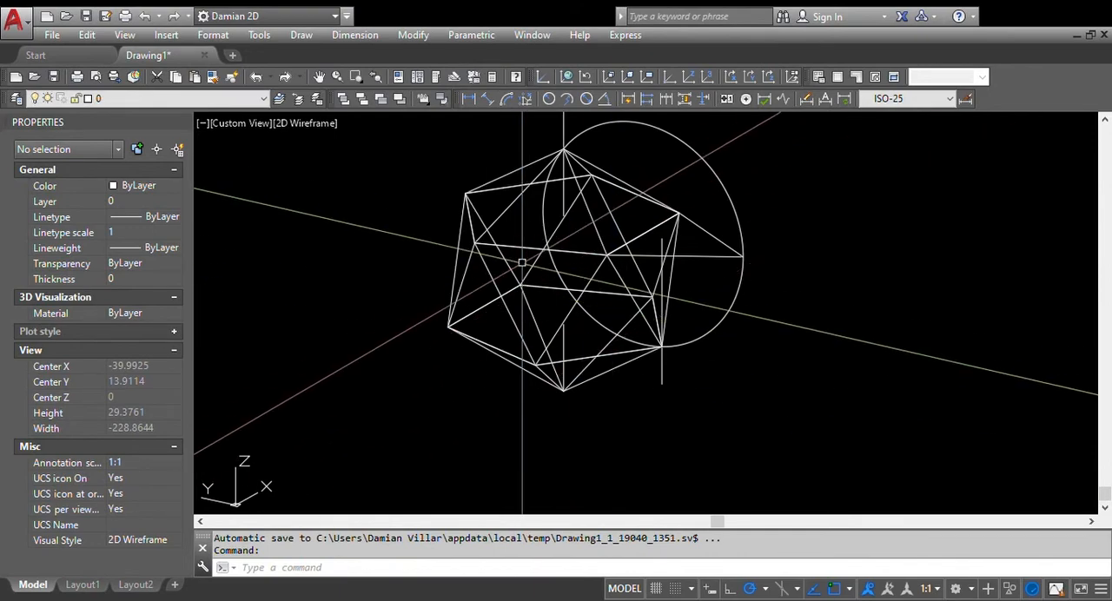
middle_click_drag(525, 263, 529, 224, "shift")
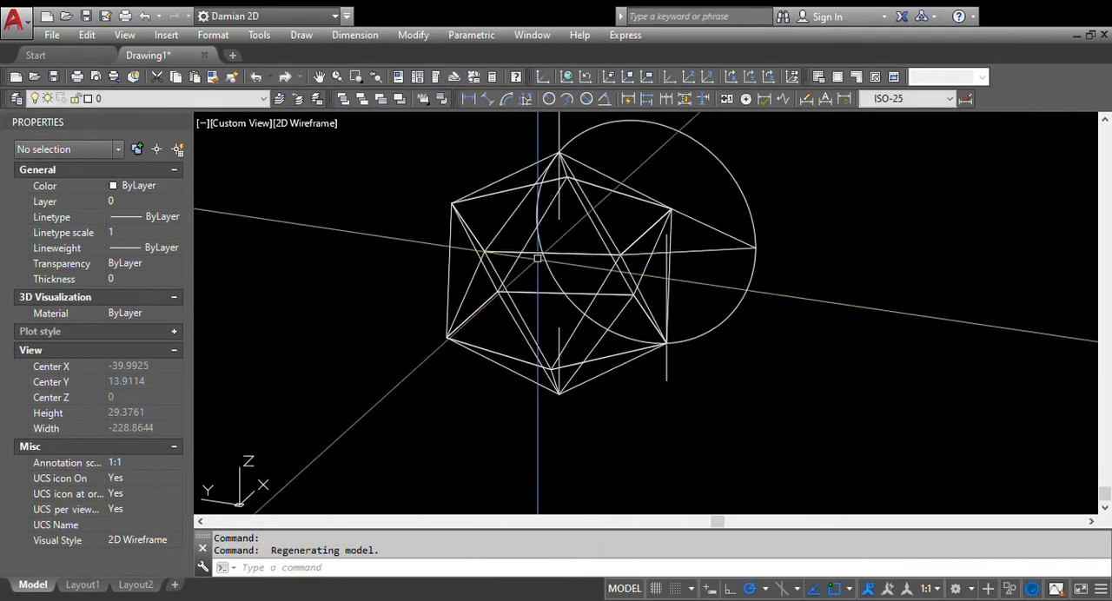
left_click(509, 179)
left_click(448, 263)
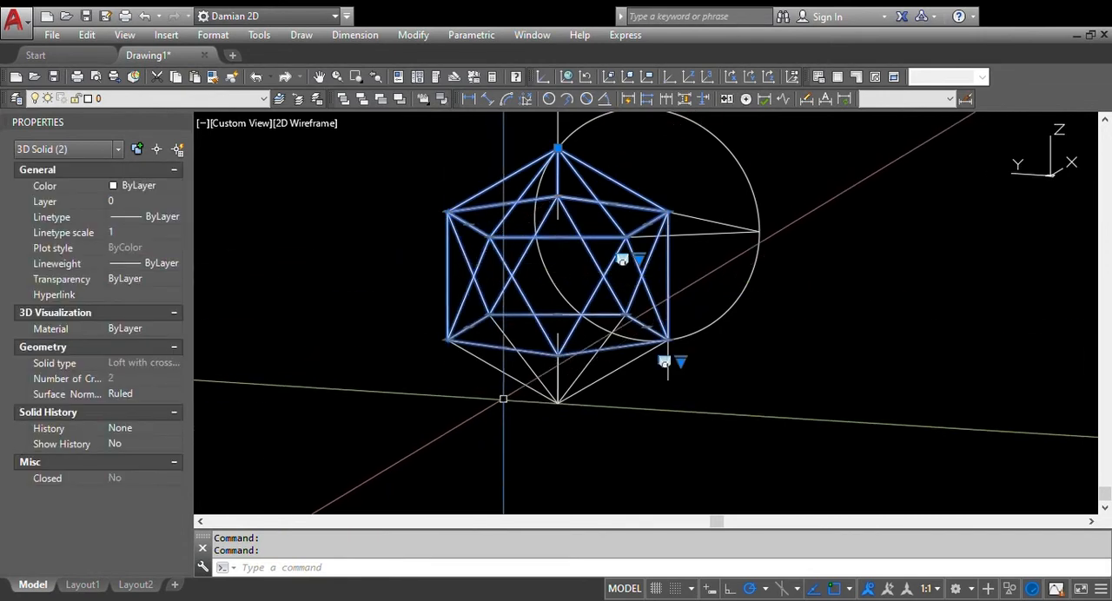
left_click(504, 371)
key("Escape")
key("Escape")
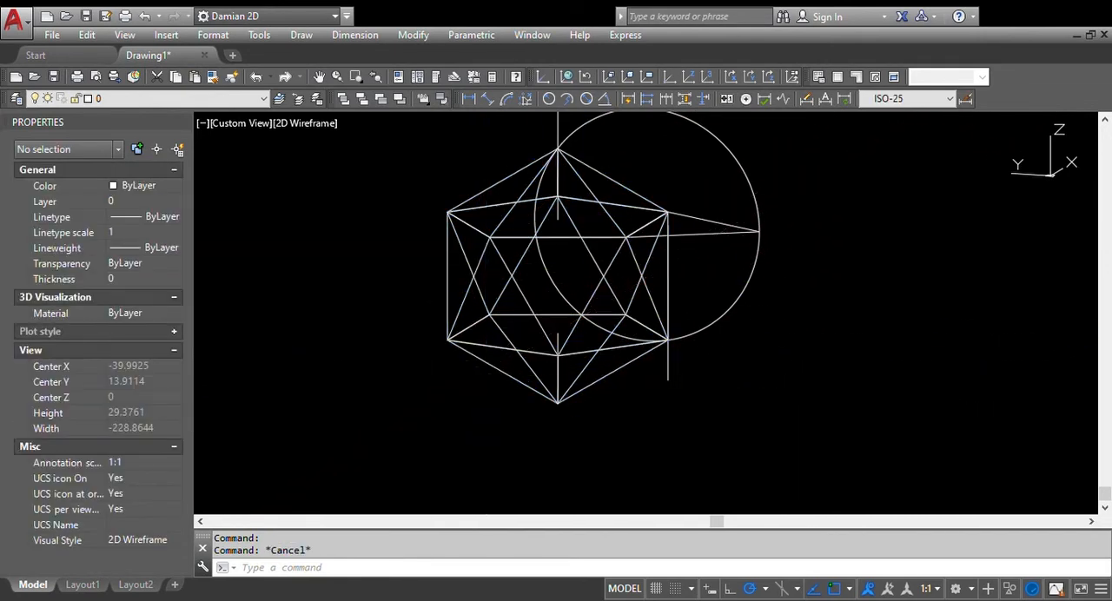
Unite the lower pyramid, the middle lofted solid and the upper pyramid into a single solid
type("UN")
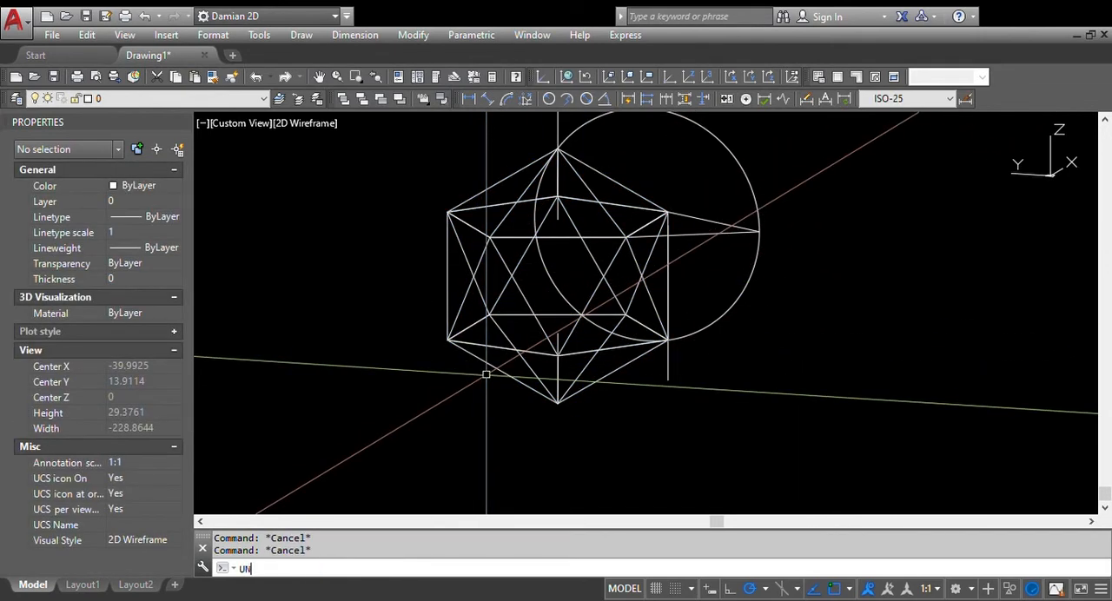
type("I")
key("Return")
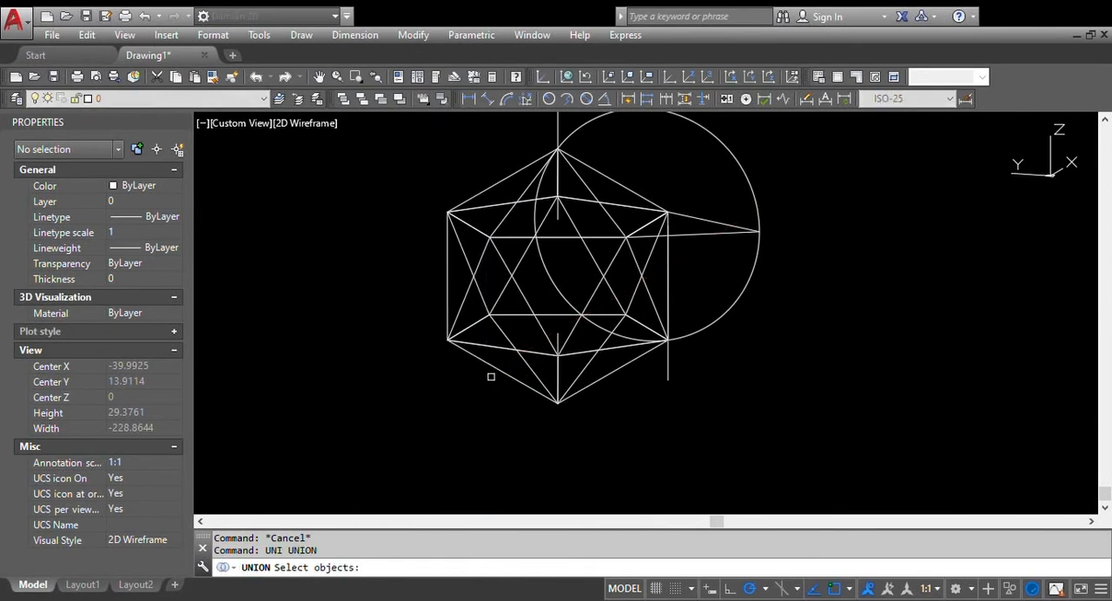
left_click(502, 372)
left_click(457, 322)
left_click(449, 298)
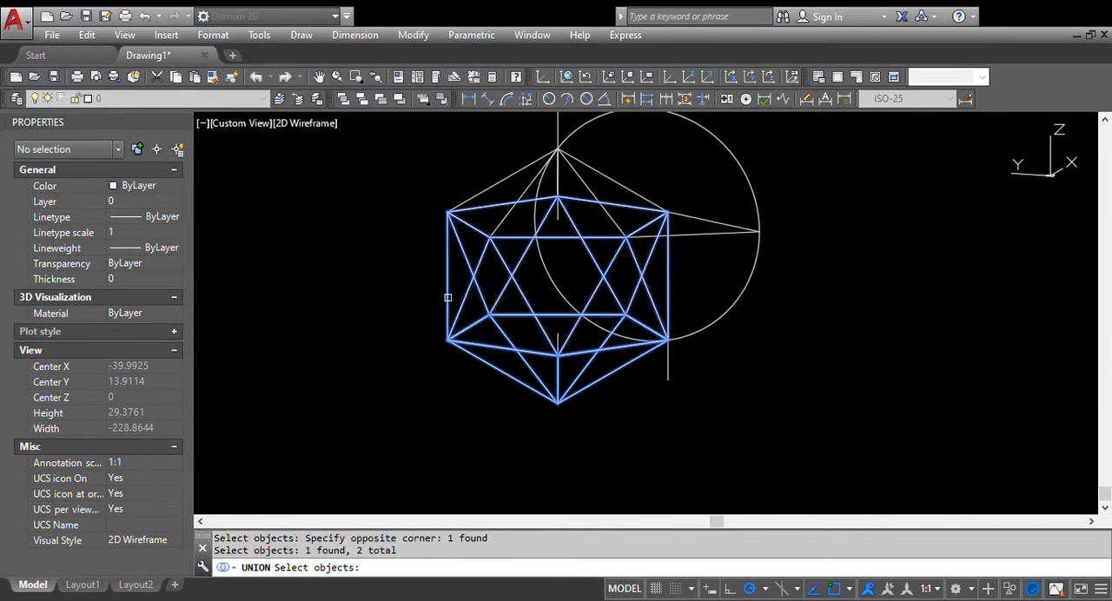
left_click(493, 186)
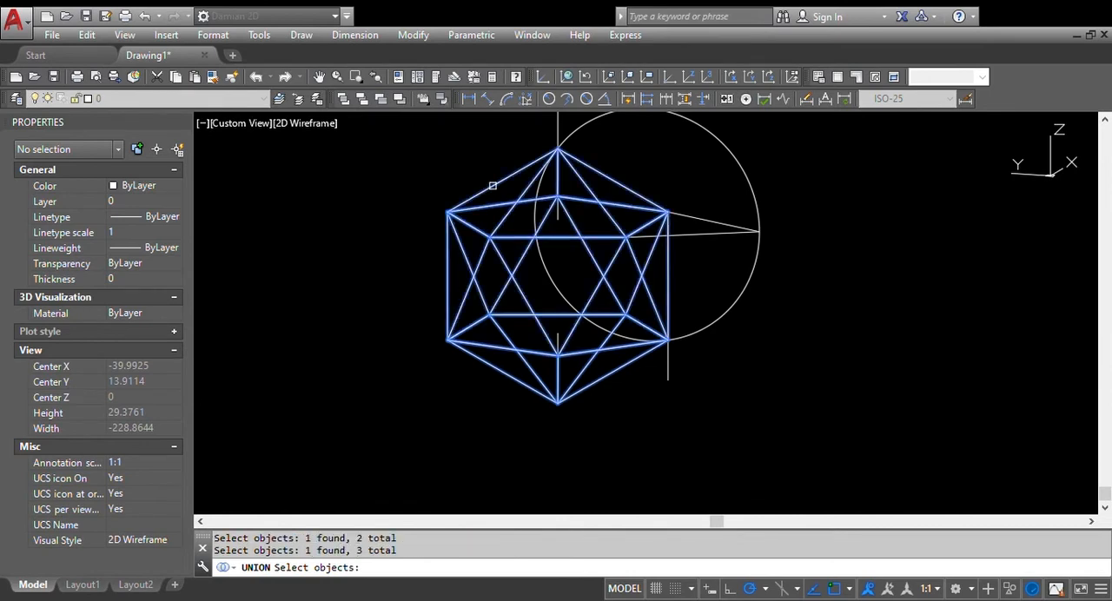
key("Return")
left_click(493, 186)
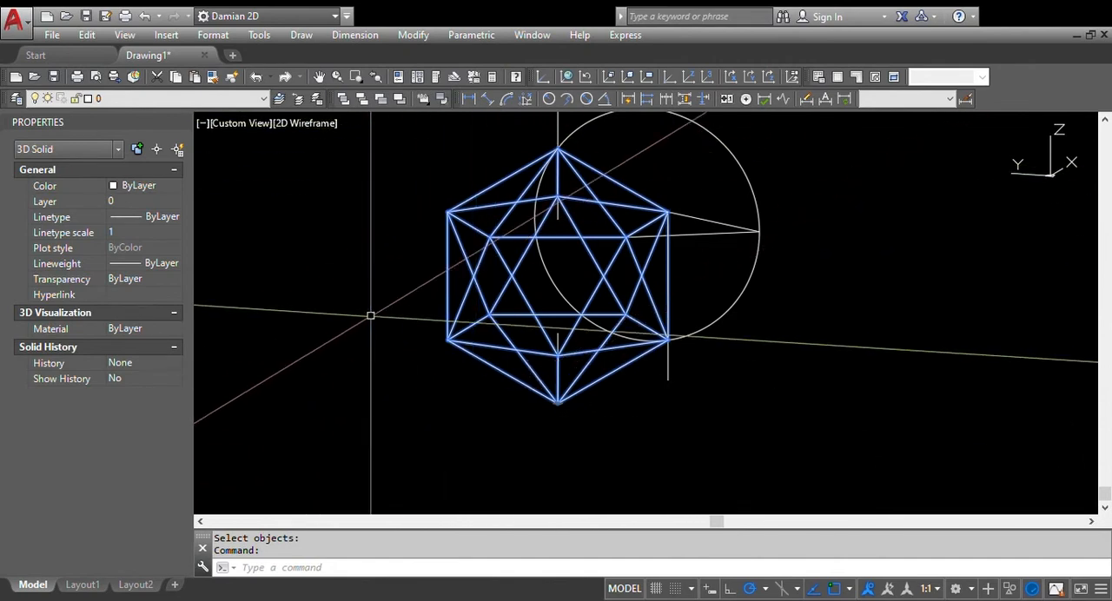
key("Escape")
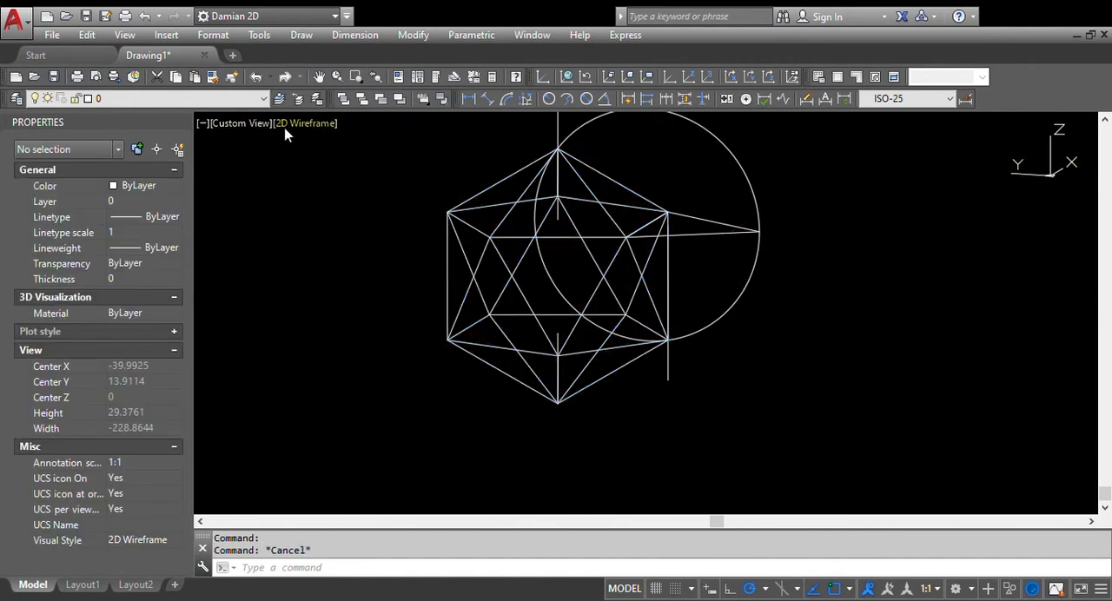
Display the icosahedron in the X-Ray visual style
left_click(372, 323)
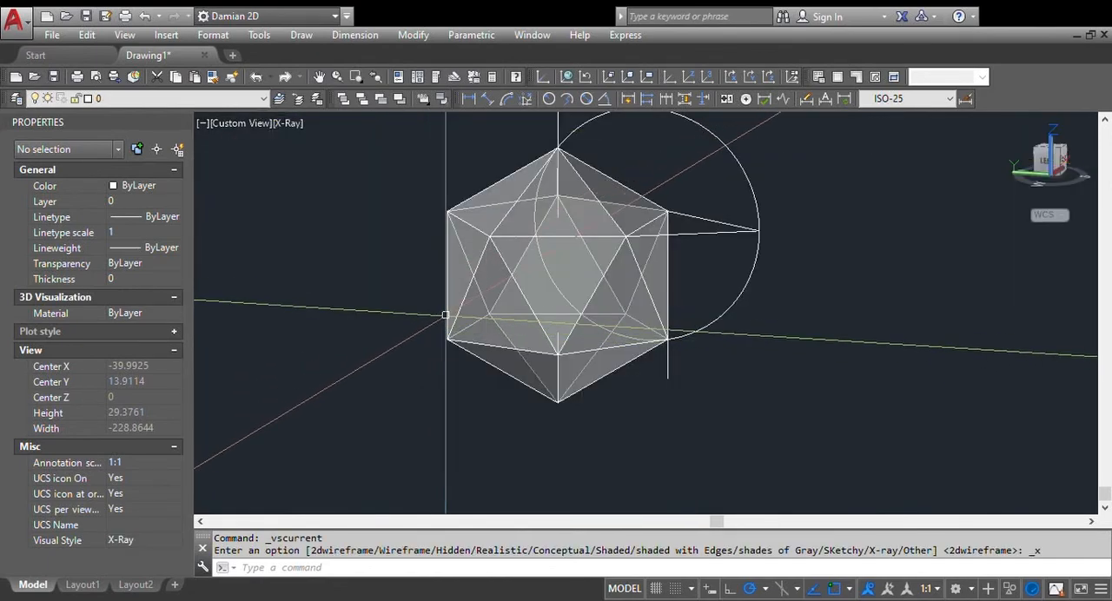
middle_click_drag(447, 339, 509, 291, "shift")
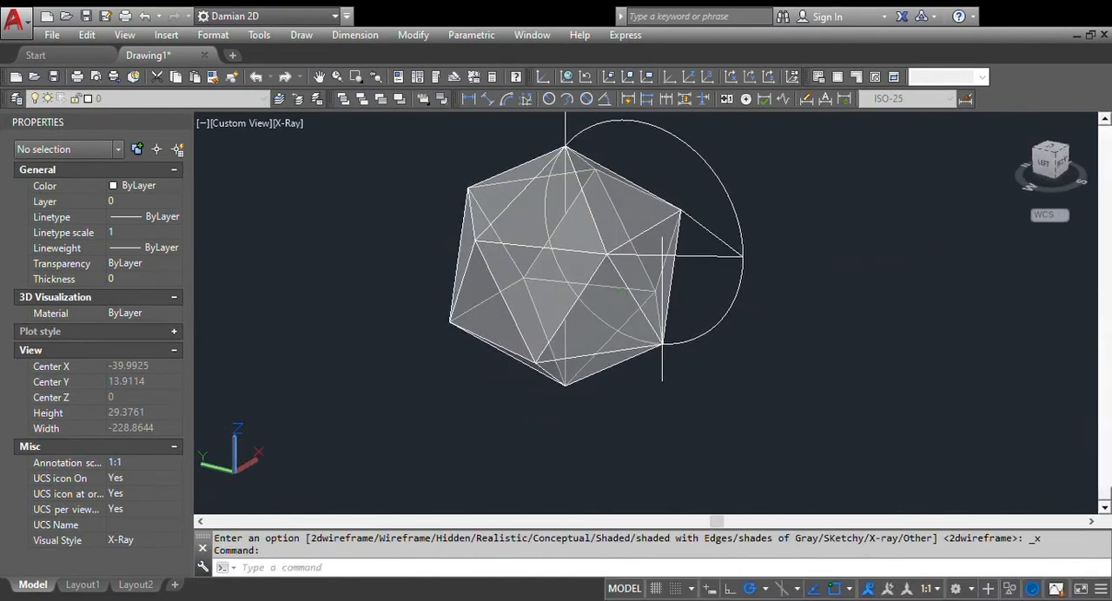
scroll(515, 282, "down", 5)
scroll(536, 252, "up", 5)
mouse_move(535, 253)
middle_mouse_down("shift")
mouse_move(614, 280)
mouse_move(590, 263)
middle_mouse_up("shift")
Delete the construction circle, the triangle lines, the vertical side line and both center axis lines, keeping only the icosahedron
left_click(809, 309)
left_click(646, 260)
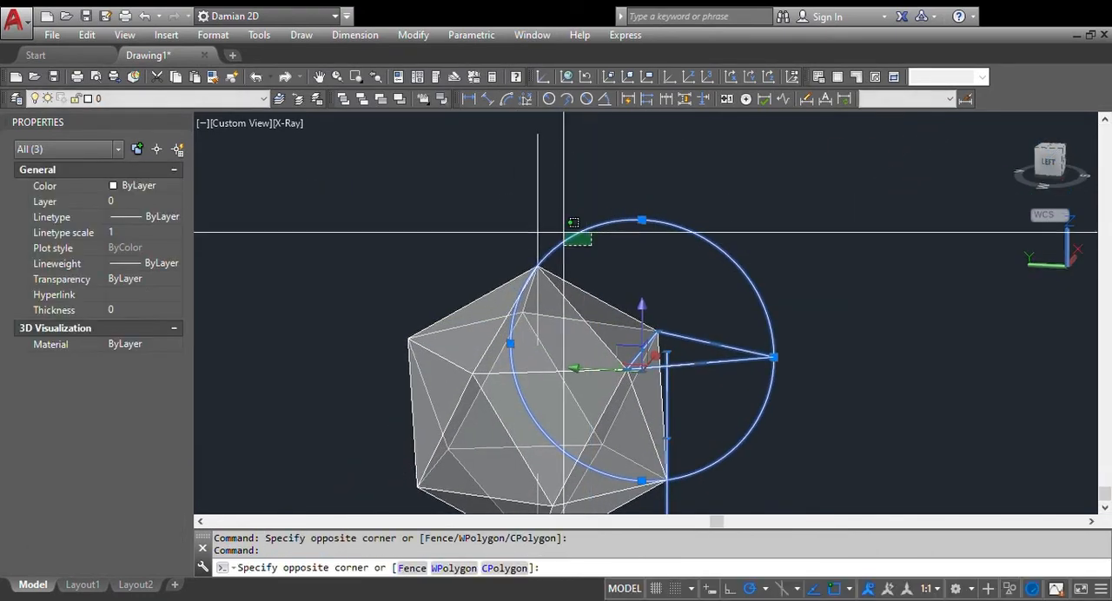
scroll(531, 233, "up", 4)
scroll(531, 260, "down", 7)
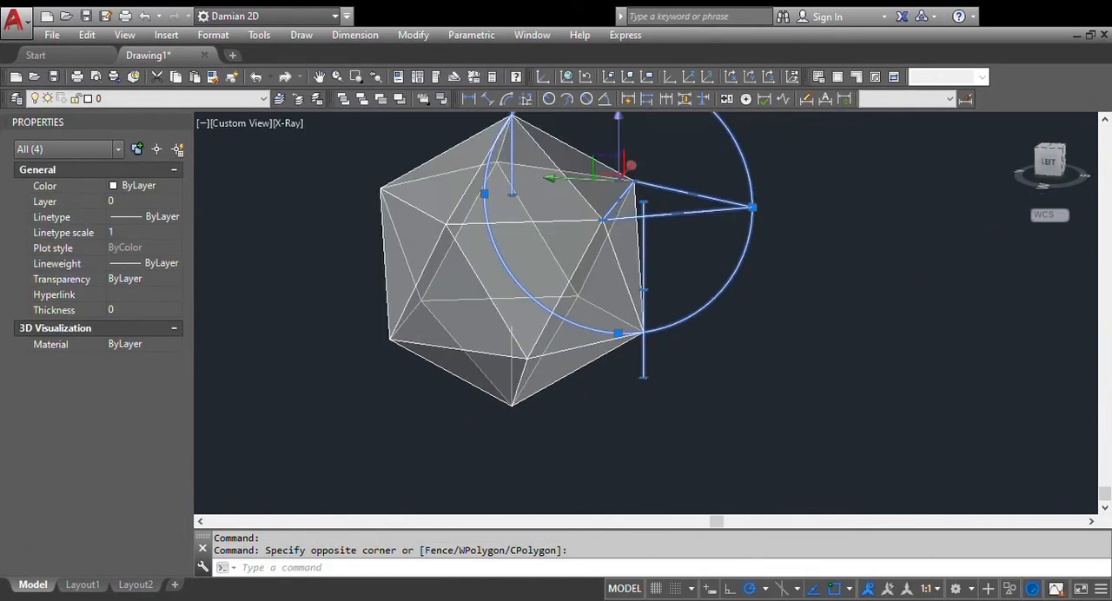
left_click(388, 289)
left_click(531, 416)
mouse_move(542, 382)
middle_mouse_down("shift")
mouse_move(616, 348)
mouse_move(583, 330)
mouse_move(521, 327)
mouse_move(511, 367)
mouse_move(517, 304)
middle_mouse_up("shift")
key("Escape")
key("Delete")
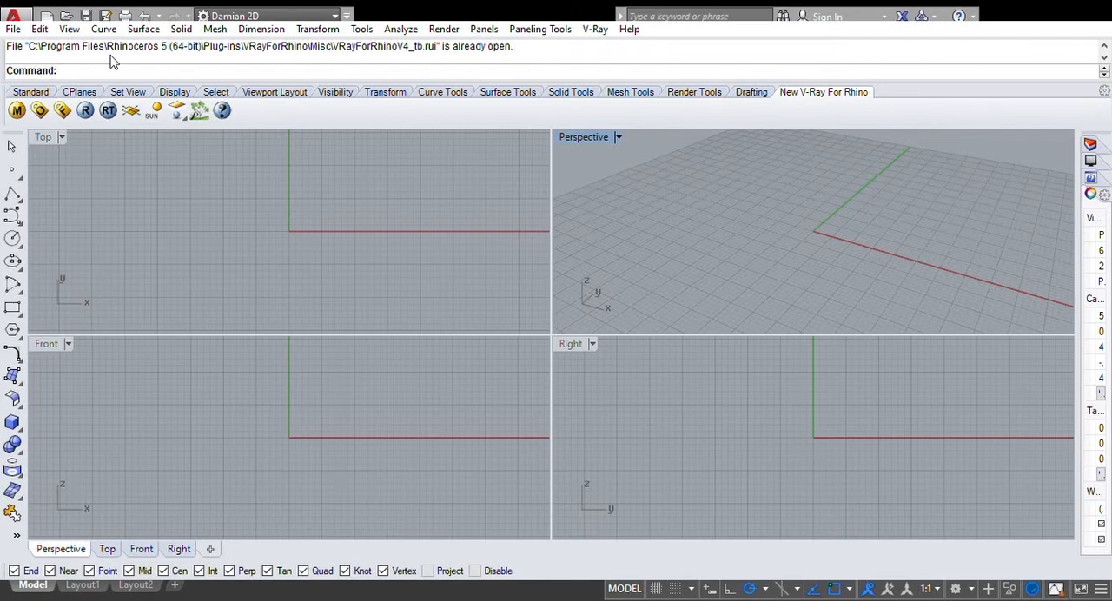
Switch to Rhinoceros and use the Polyhedron command to create a solid icosahedron centered on the origin with an edge length of 10
type("Poly")
left_click(120, 91)
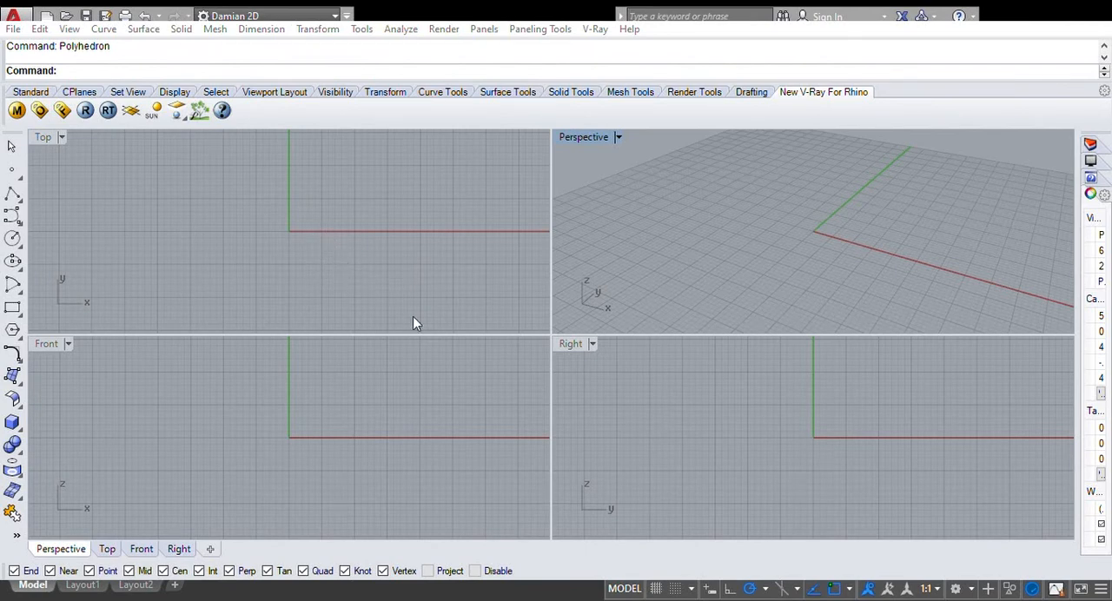
right_click(458, 423)
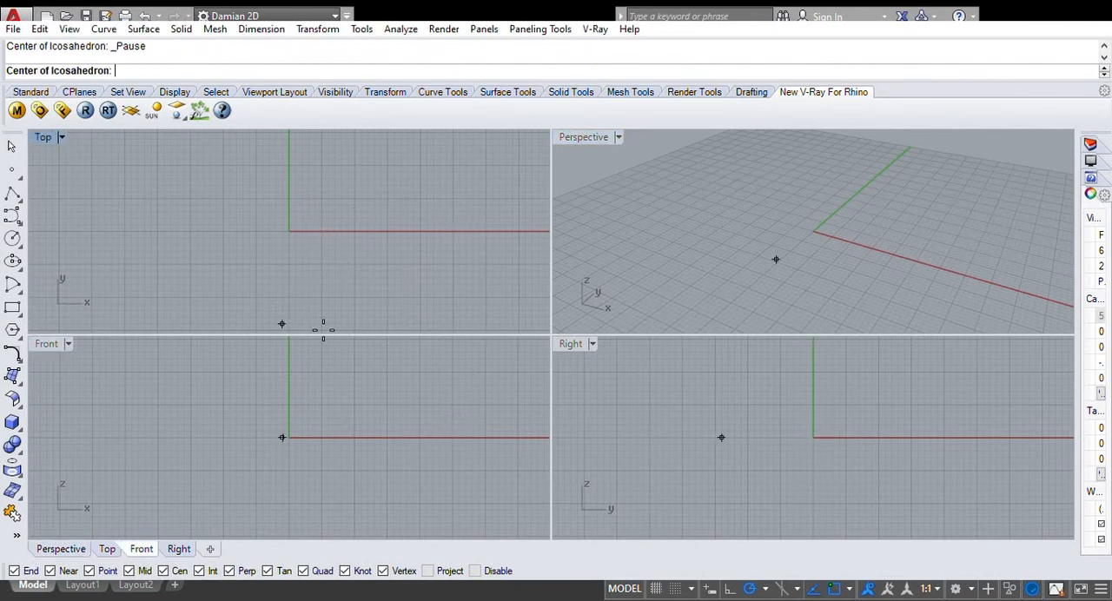
left_click(304, 229)
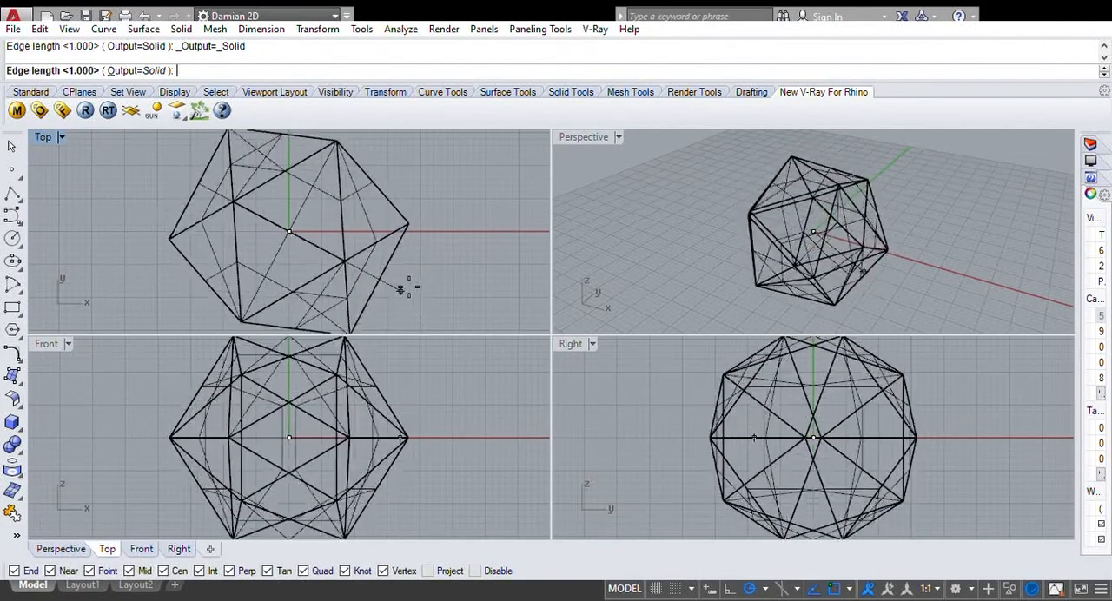
type("10")
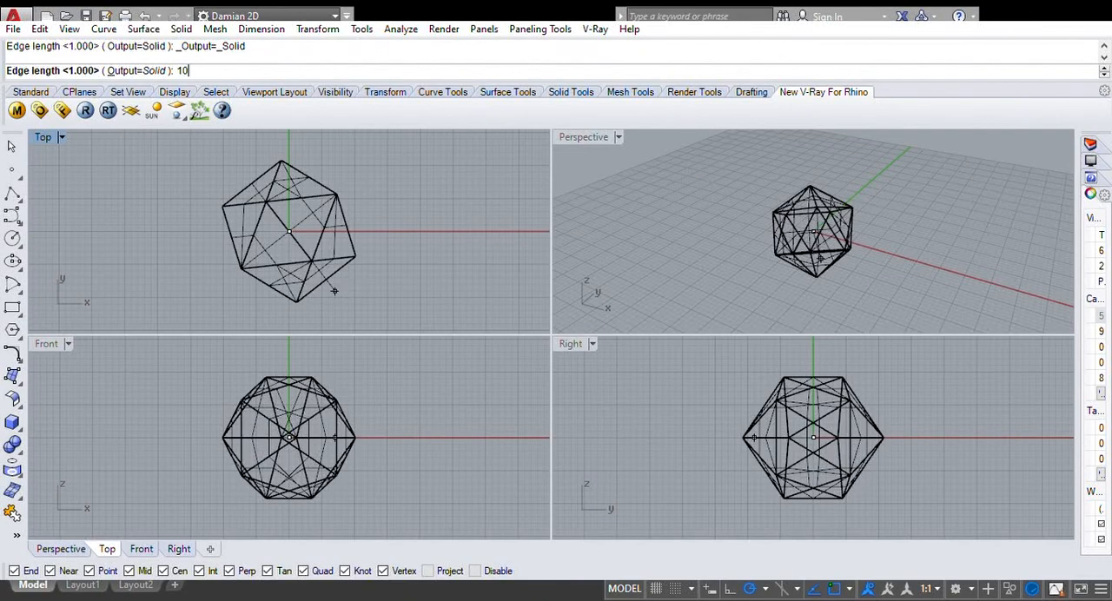
key("Return")
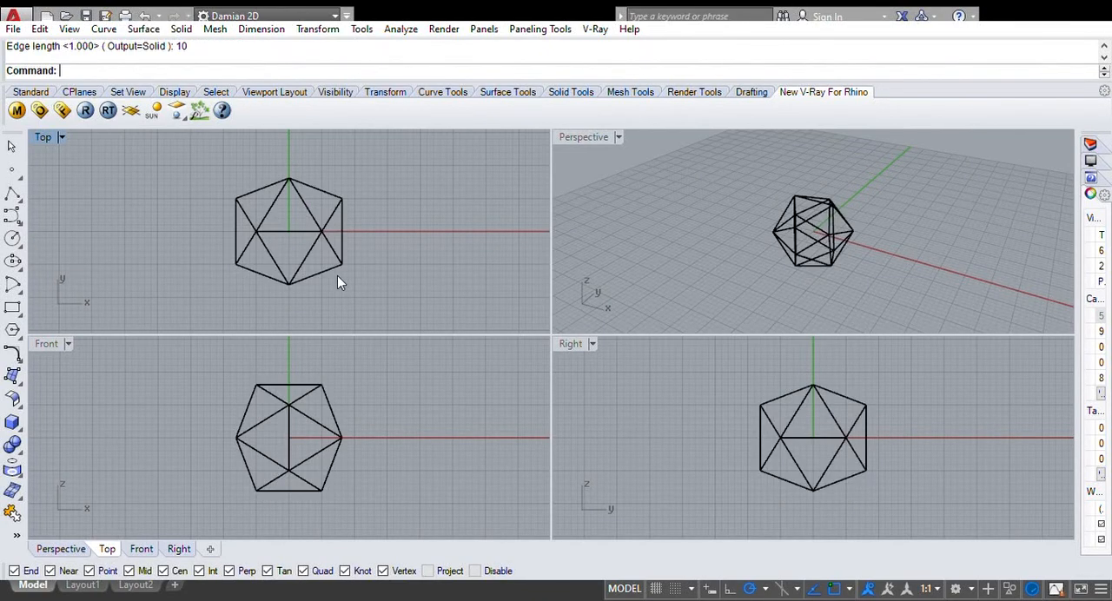
Maximize the Perspective viewport and show the icosahedron with shaded faces
double_click(591, 136)
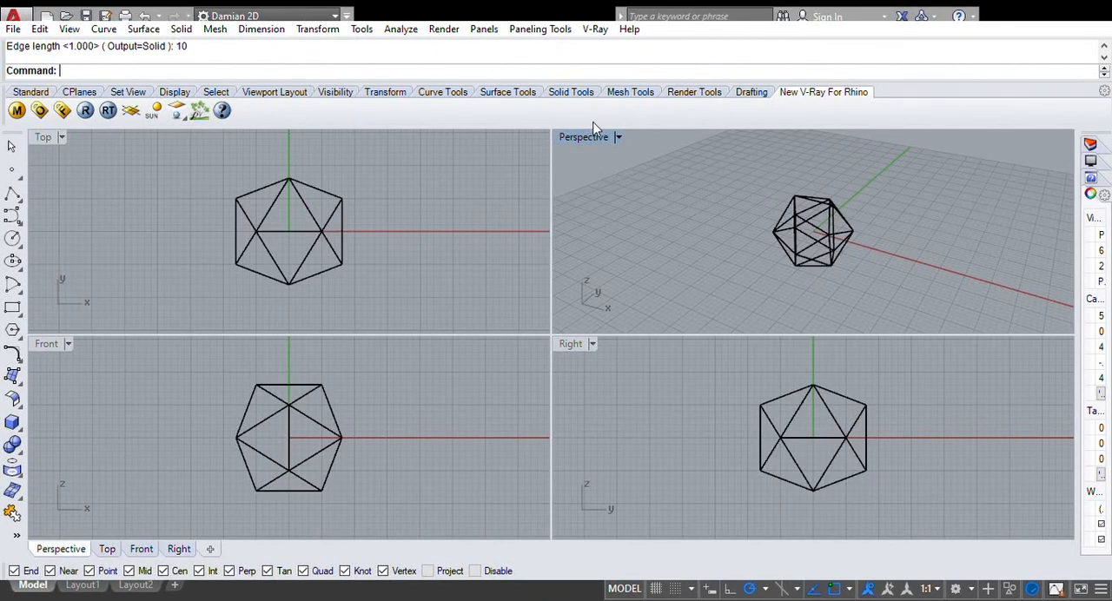
right_click_drag(669, 354, 576, 342)
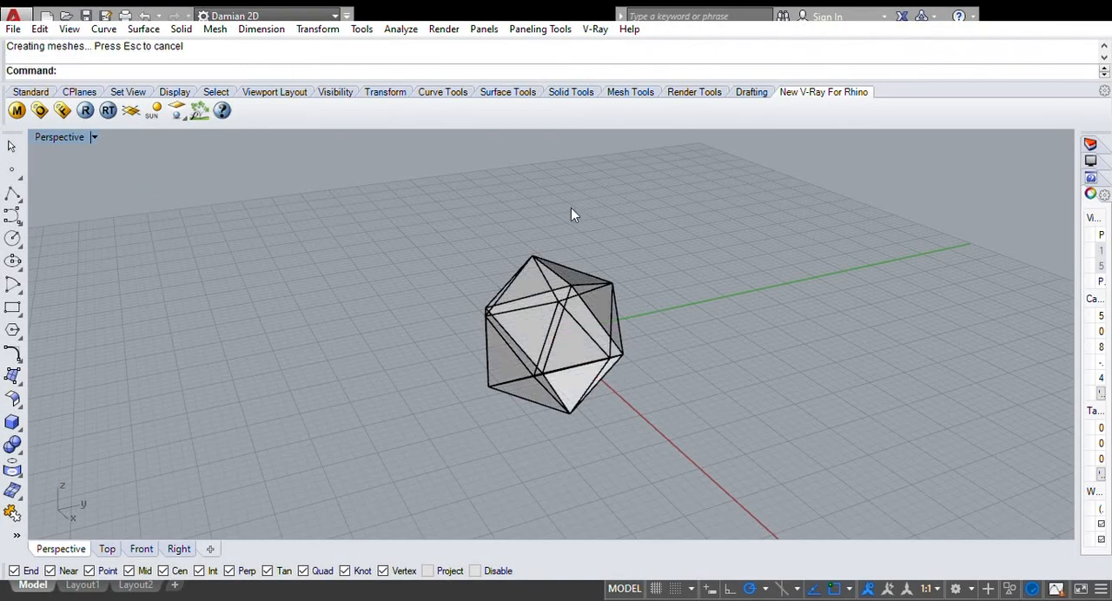
right_click_drag(630, 368, 739, 402)
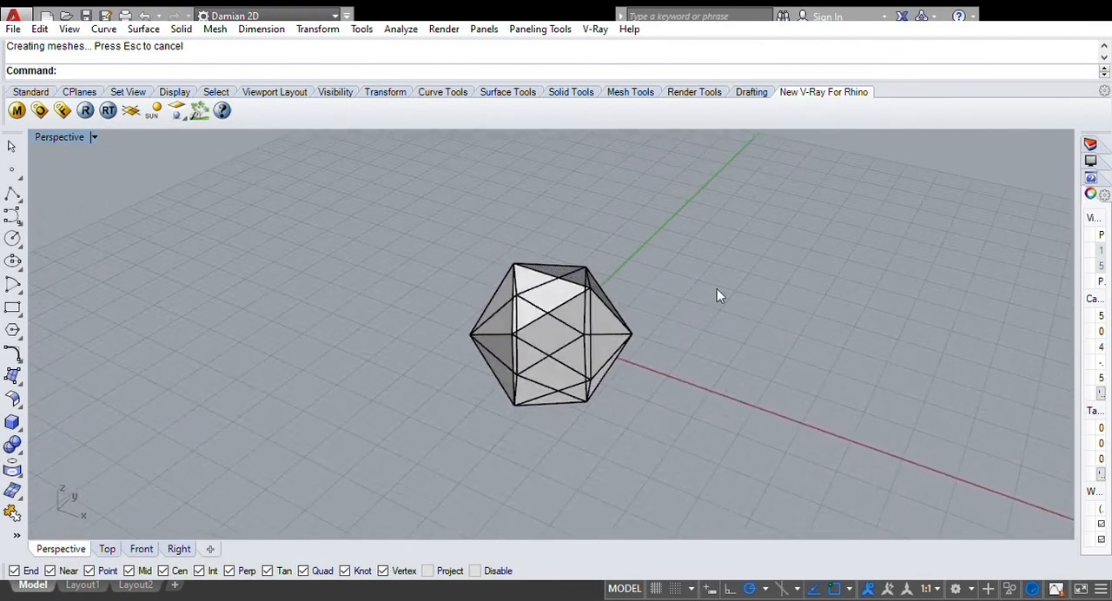